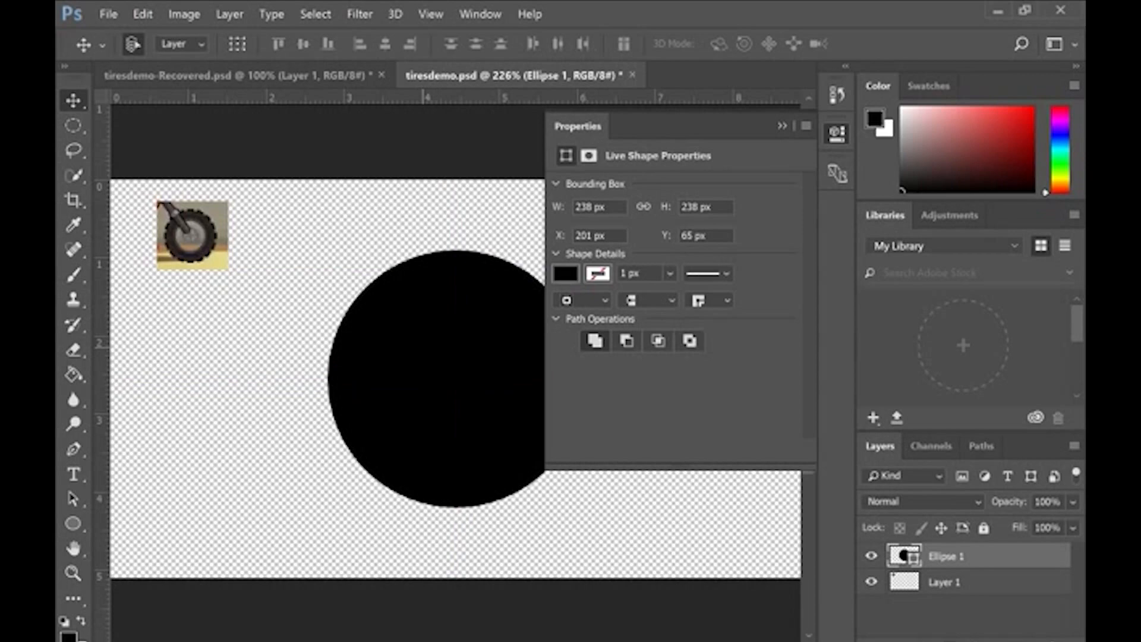
Step: Place a horizontal and a vertical guide crossing at the centre of the black circle
click(783, 127)
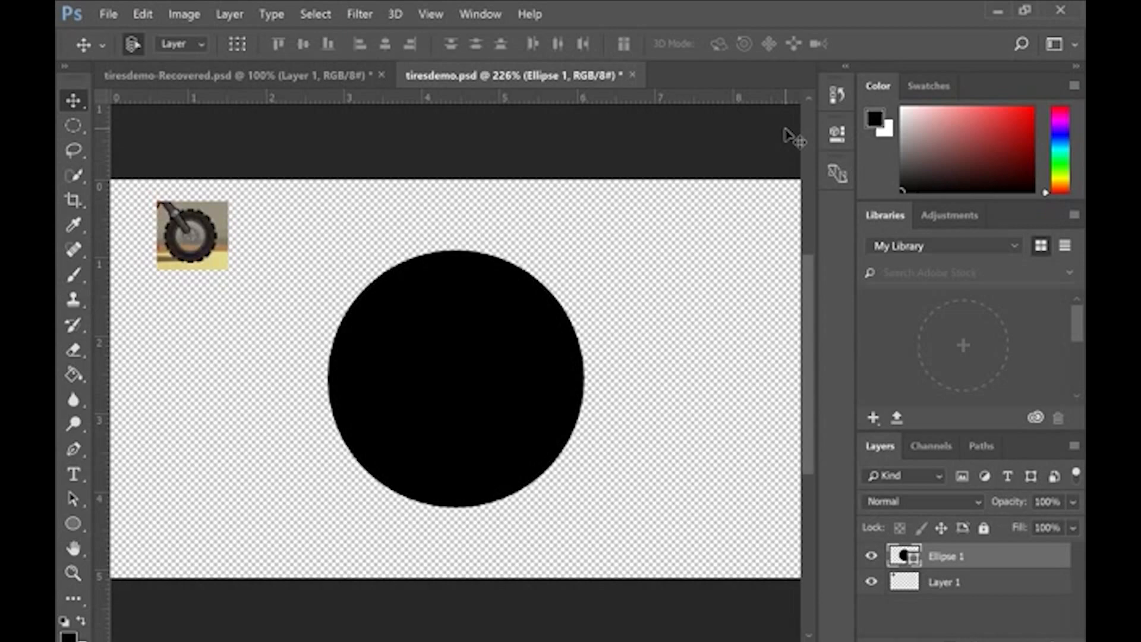
click(430, 13)
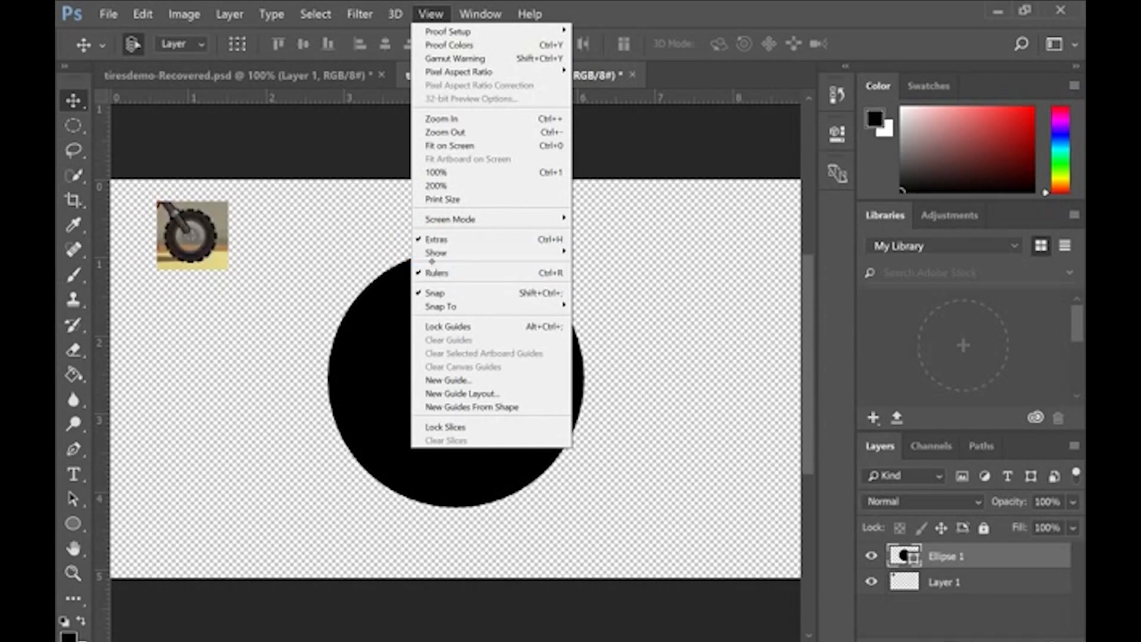
key(Escape)
drag(394, 99, 403, 377)
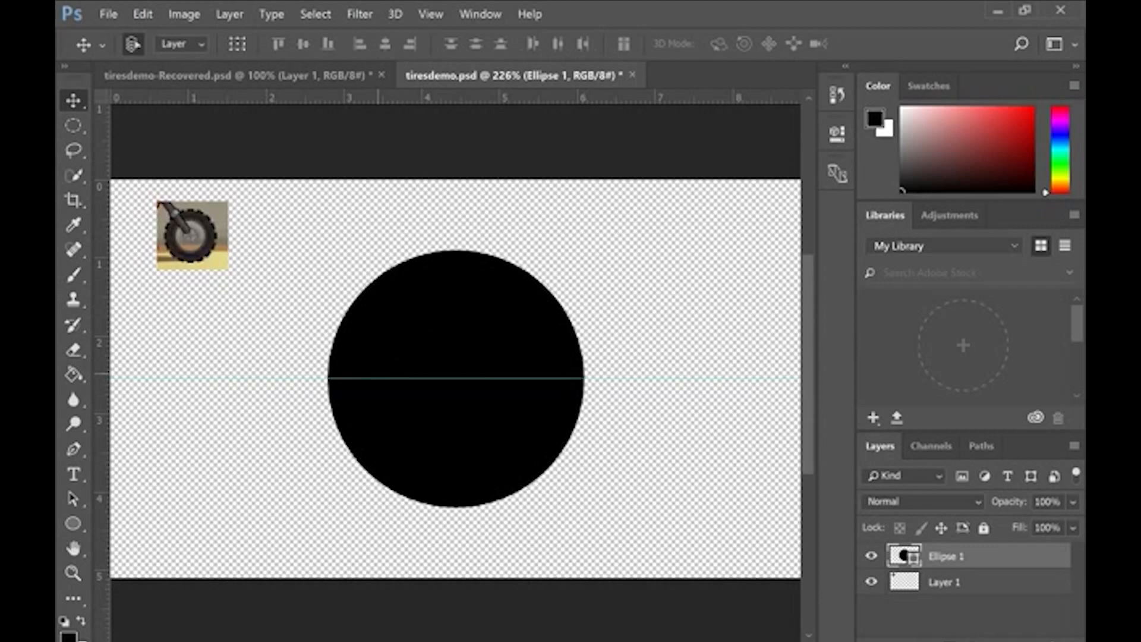
drag(102, 402, 102, 375)
drag(121, 375, 455, 350)
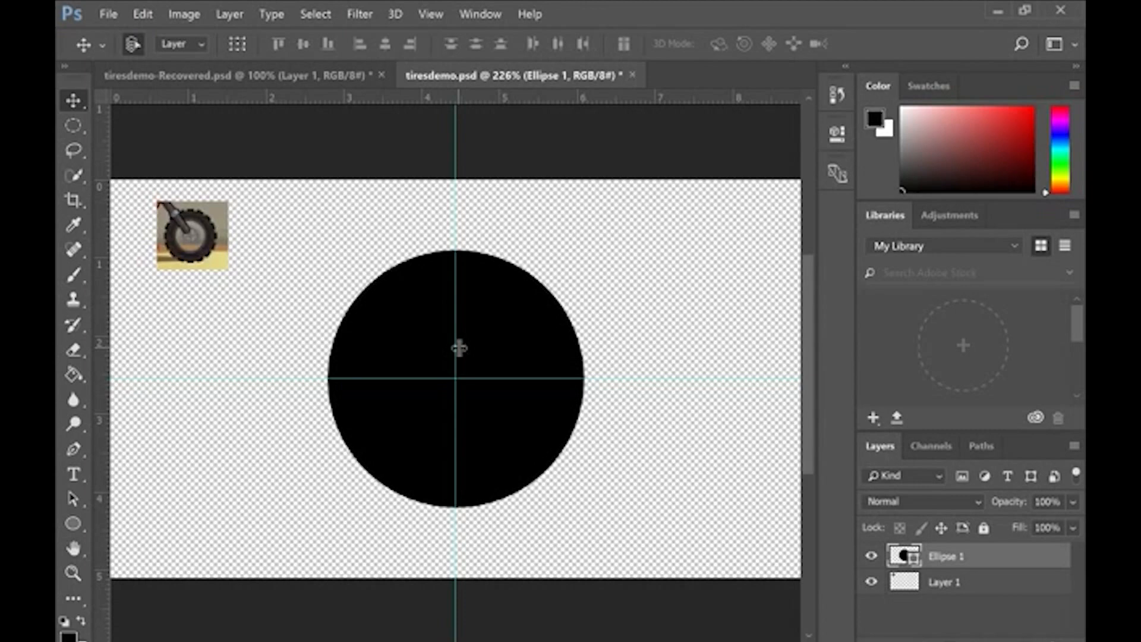
Step: Draw a concentric circle about 152 px wide on the black circle and fill it with dark grey 3e3e3e
click(901, 170)
drag(901, 170, 904, 169)
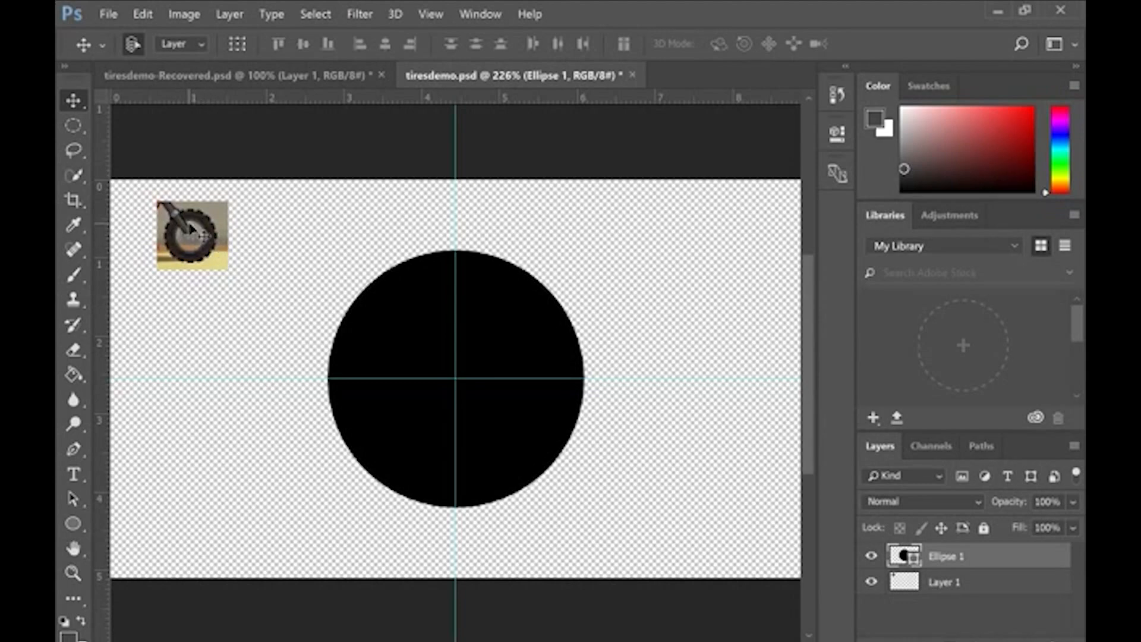
click(72, 523)
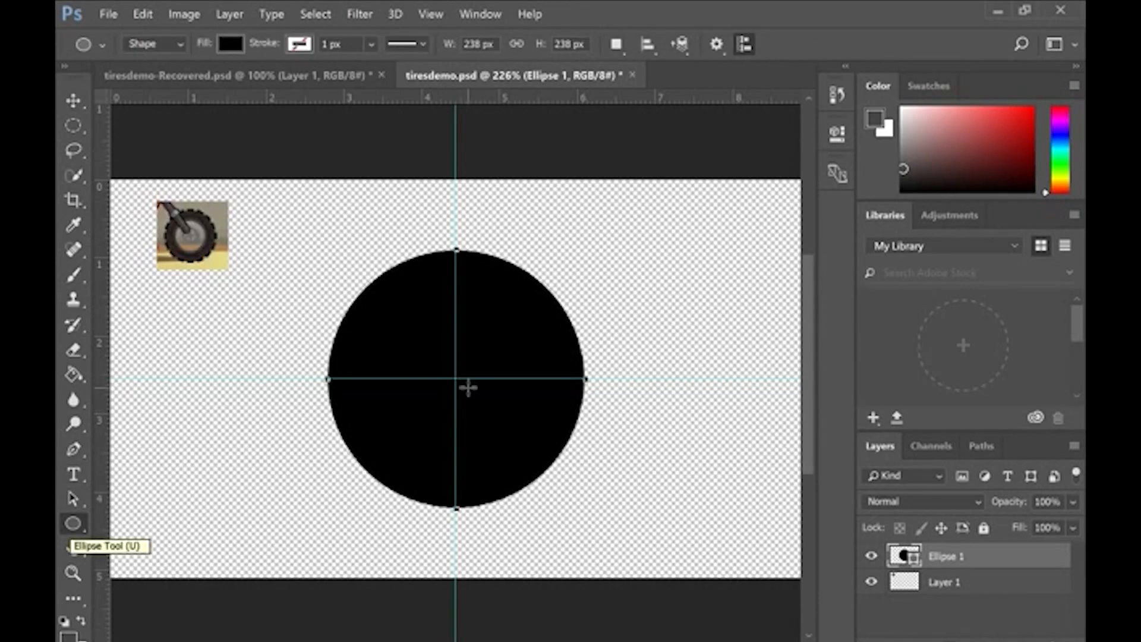
drag(463, 385, 538, 455)
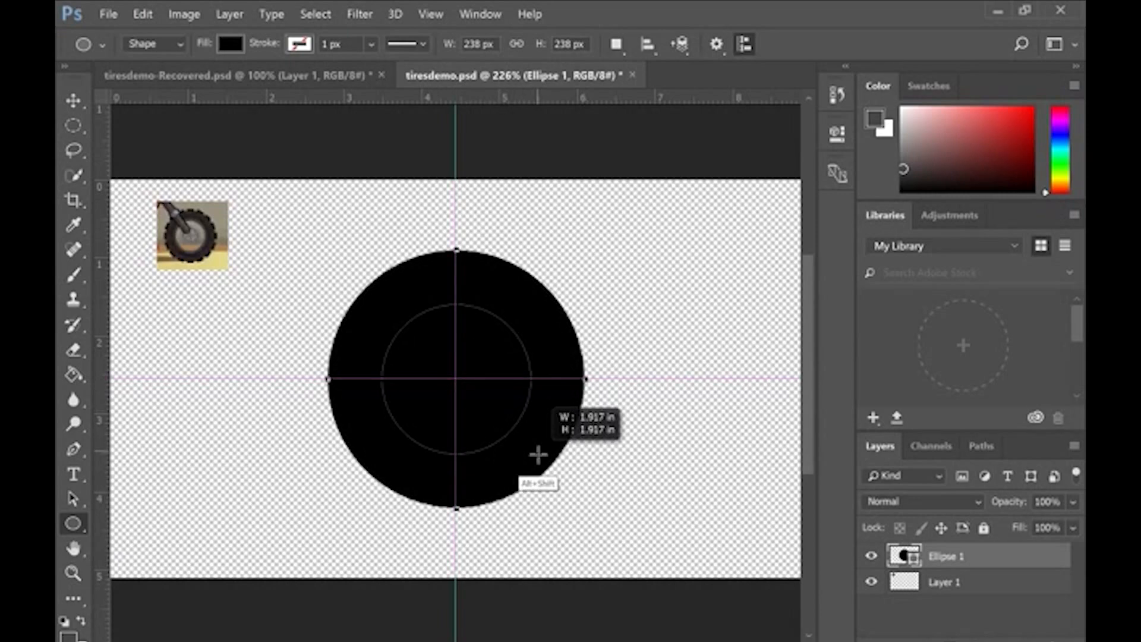
drag(539, 455, 545, 461)
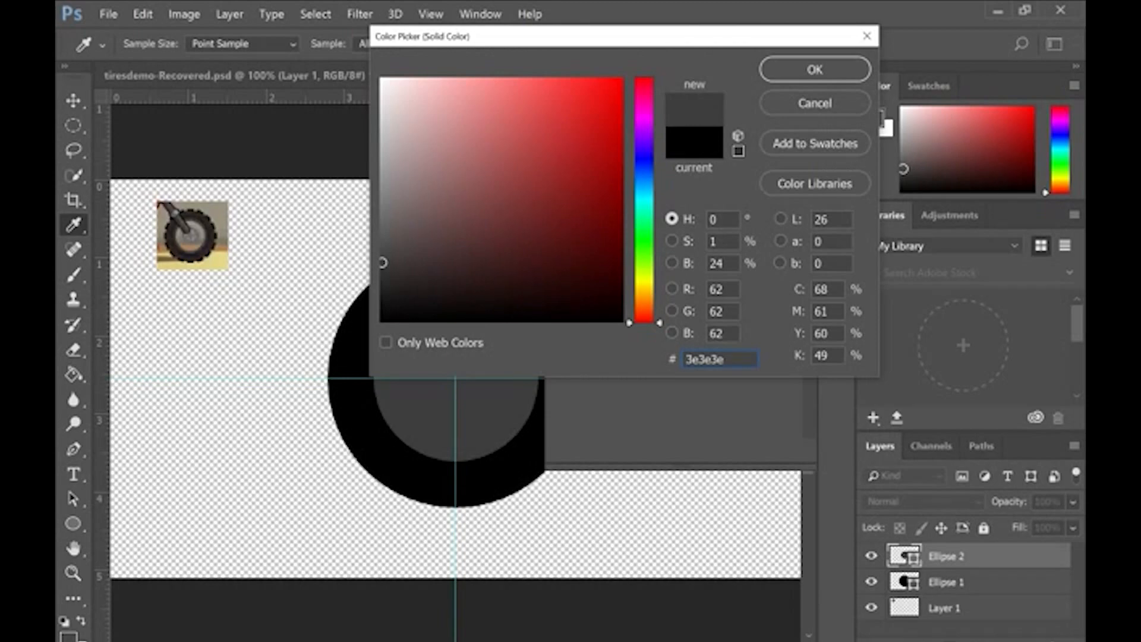
key(Return)
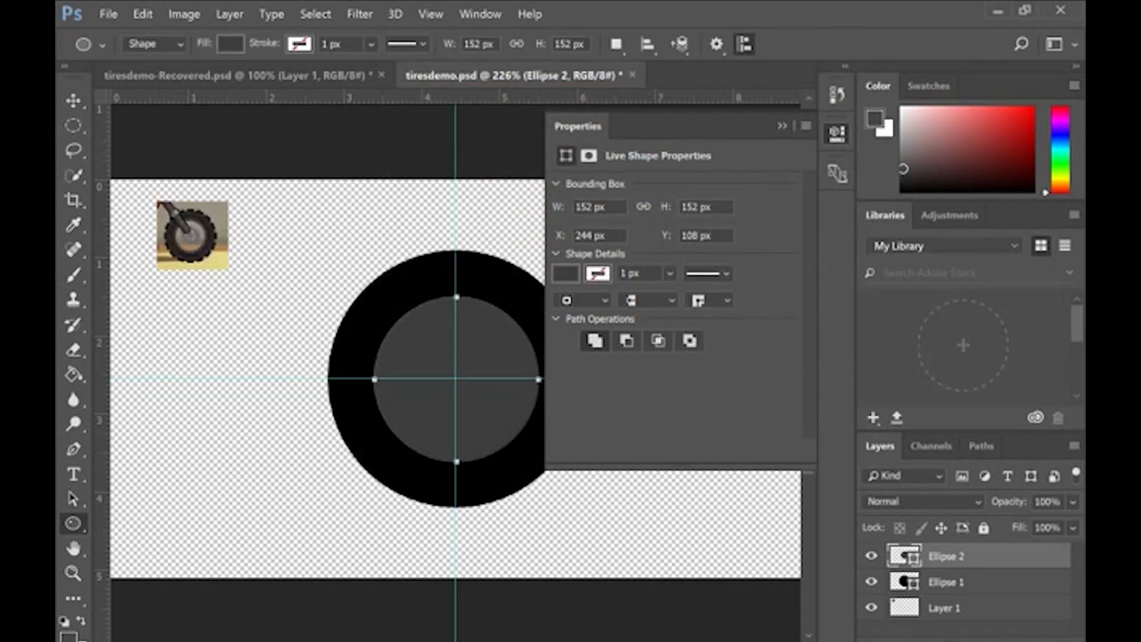
Step: Make an elliptical marquee selection about 1.89 in wide, centred on the guides inside the grey circle
click(73, 124)
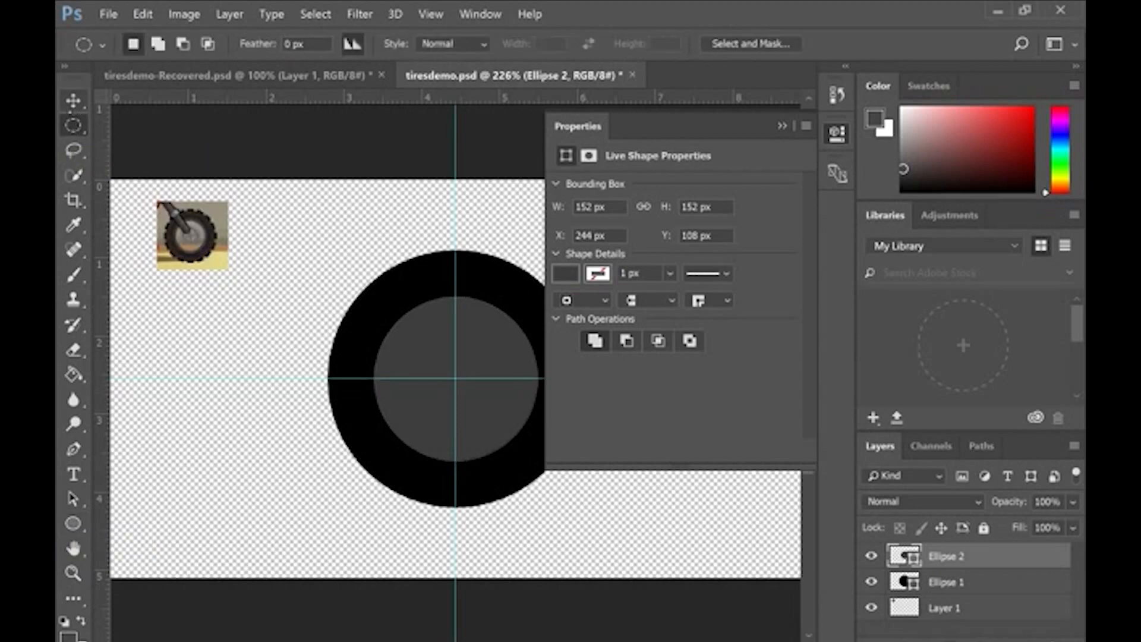
click(73, 125)
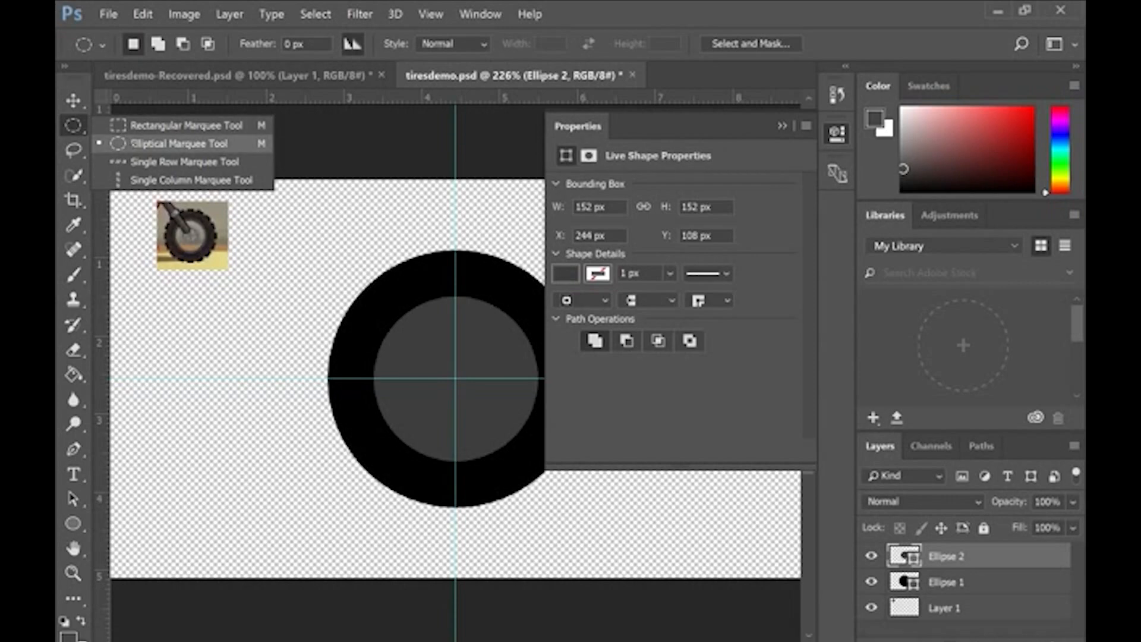
click(130, 144)
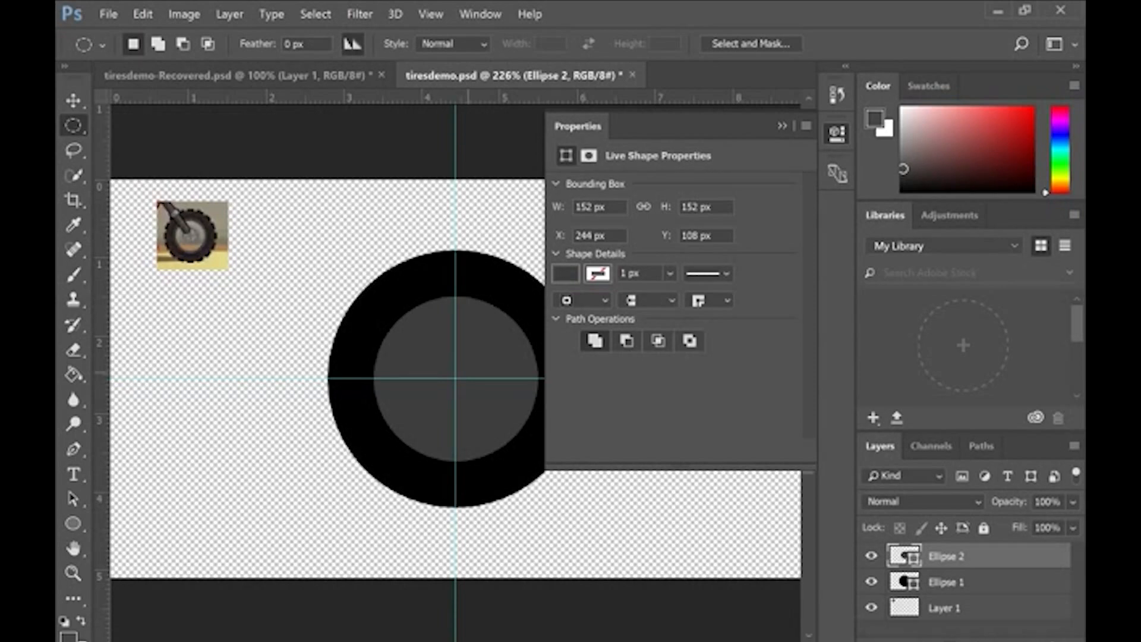
drag(455, 378, 525, 448)
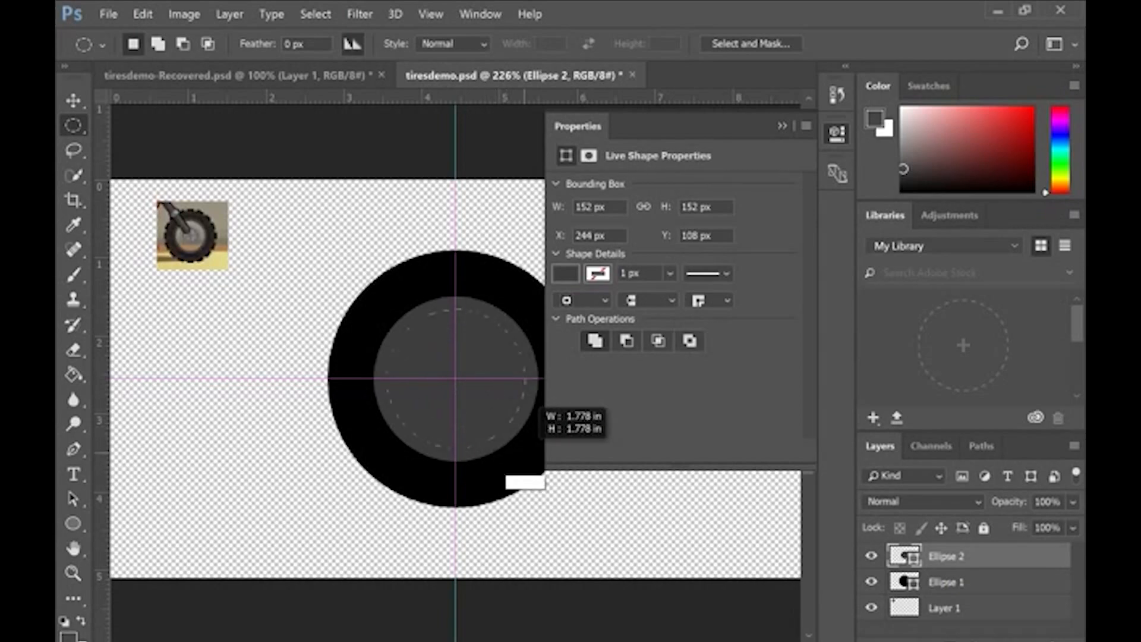
drag(525, 447, 529, 455)
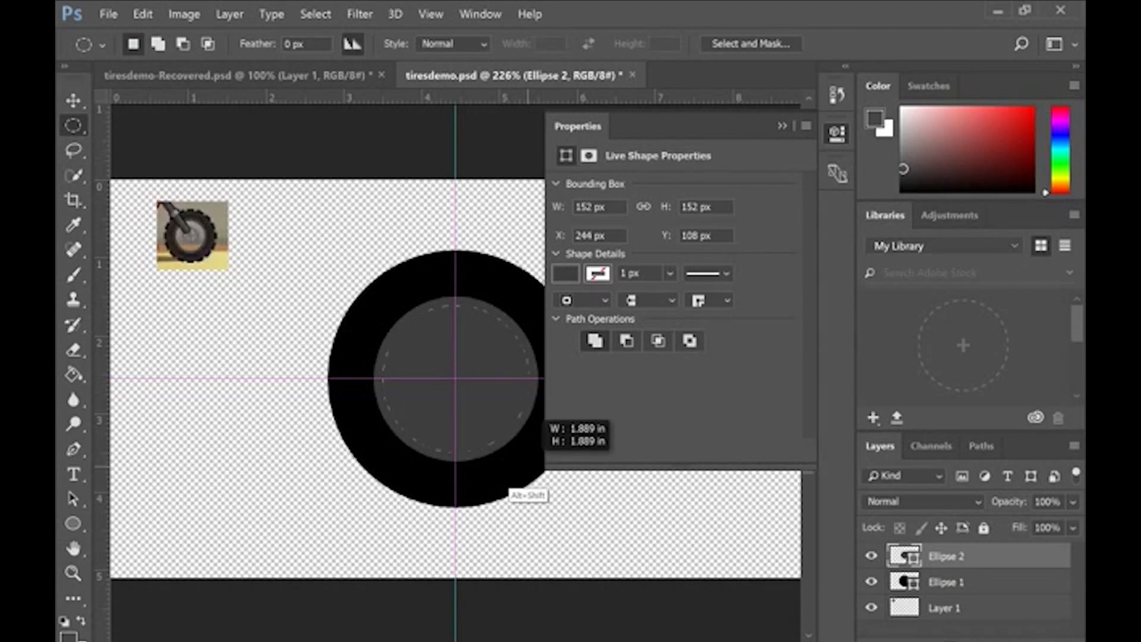
drag(528, 456, 528, 455)
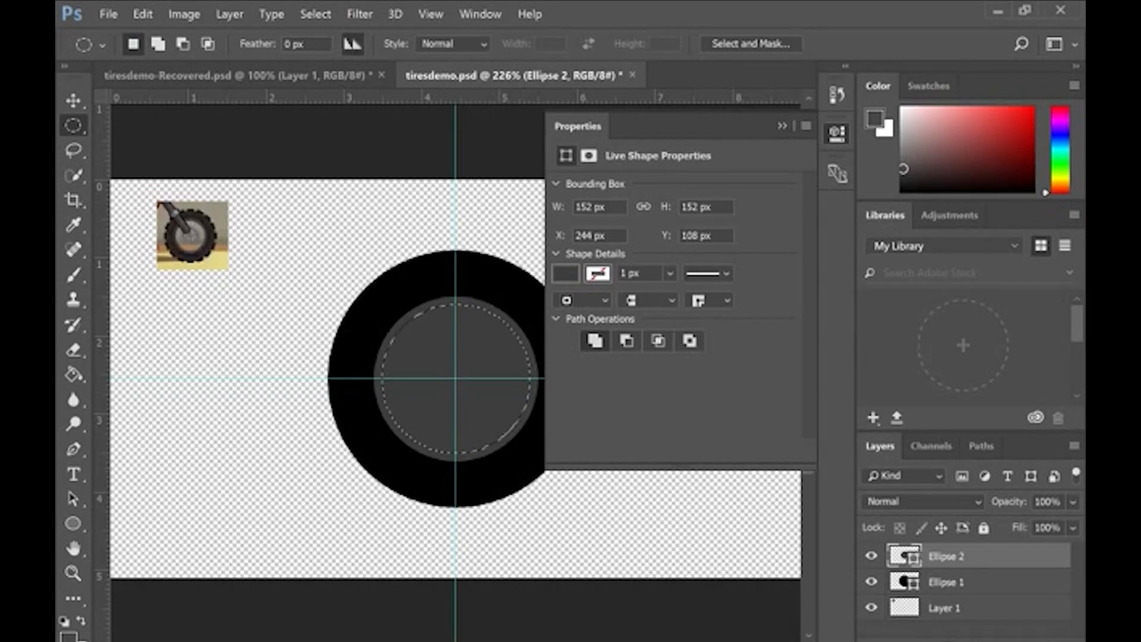
Step: Rasterize the Ellipse 2 and Ellipse 1 shape layers
right_click(960, 559)
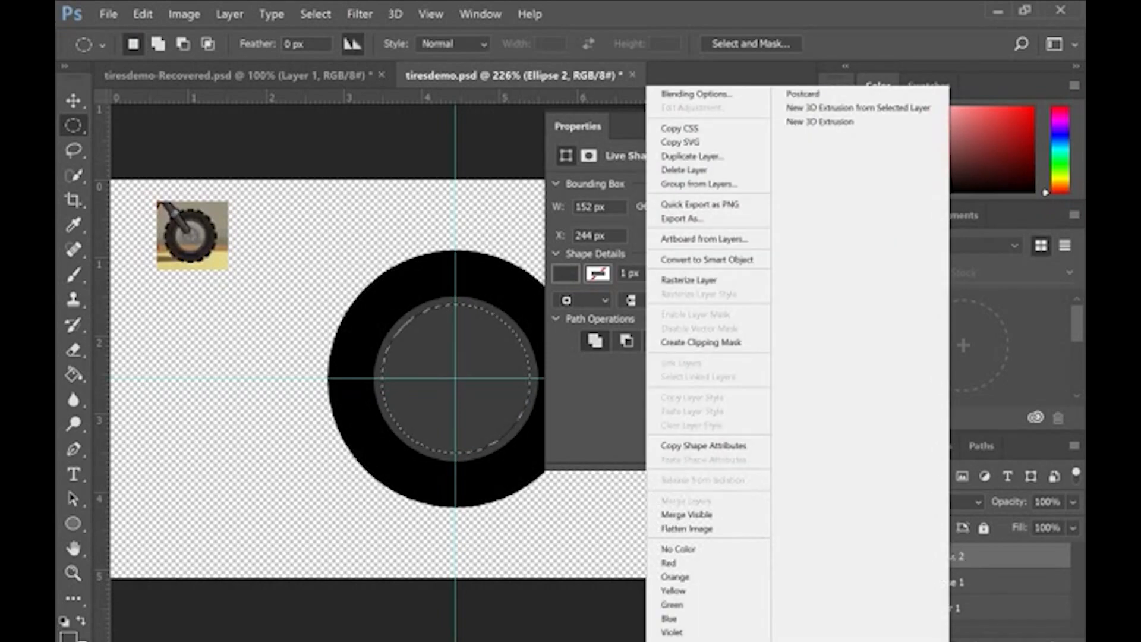
click(711, 279)
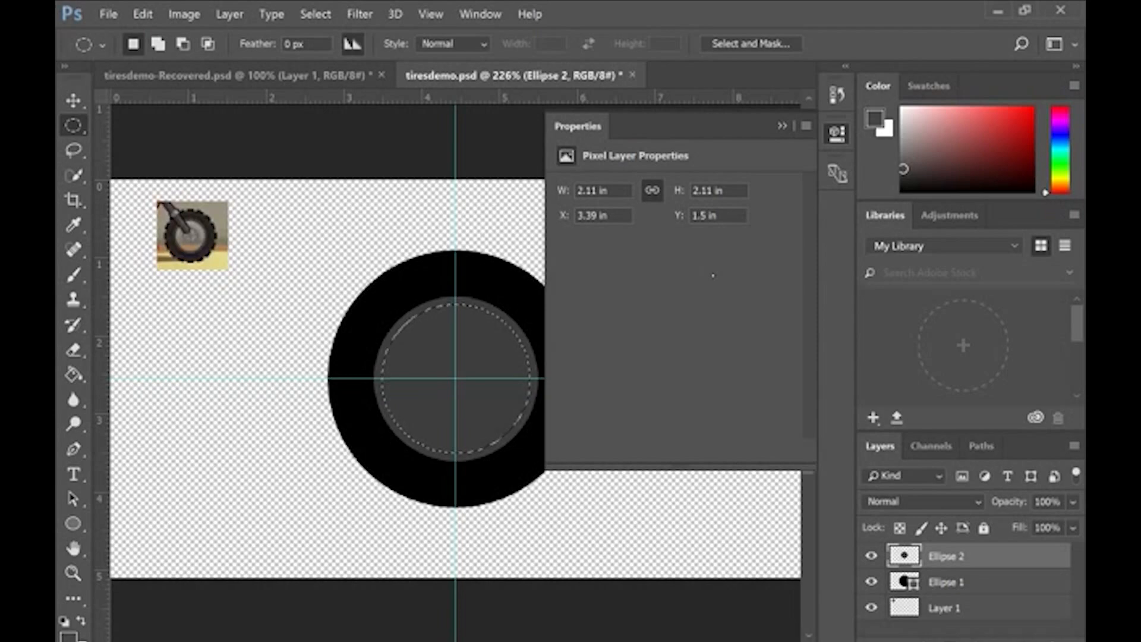
right_click(958, 584)
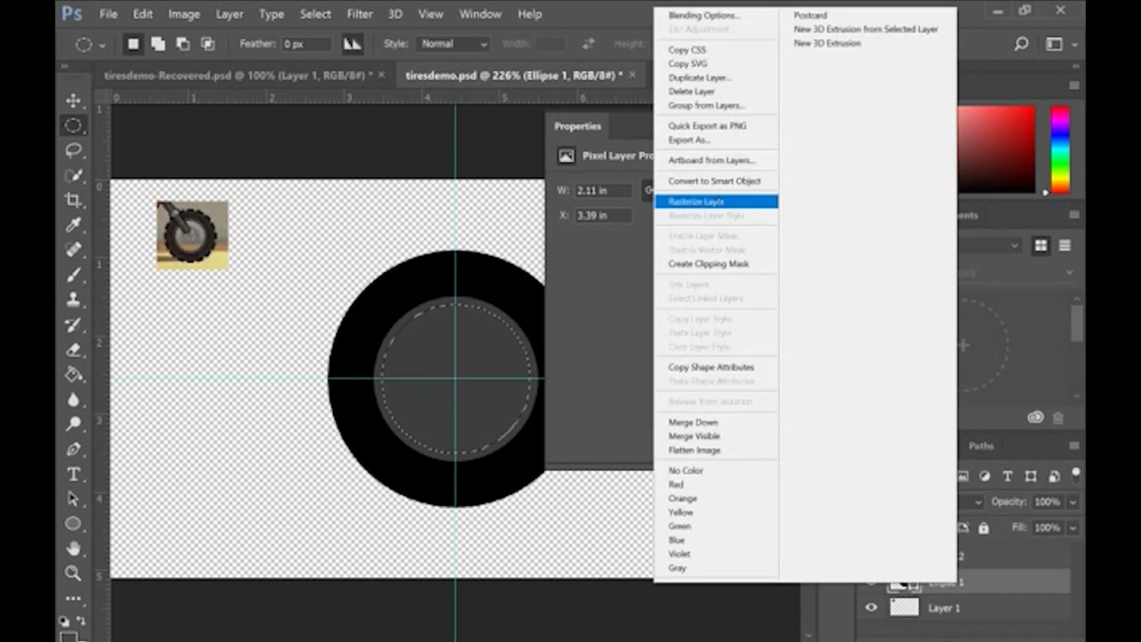
click(697, 201)
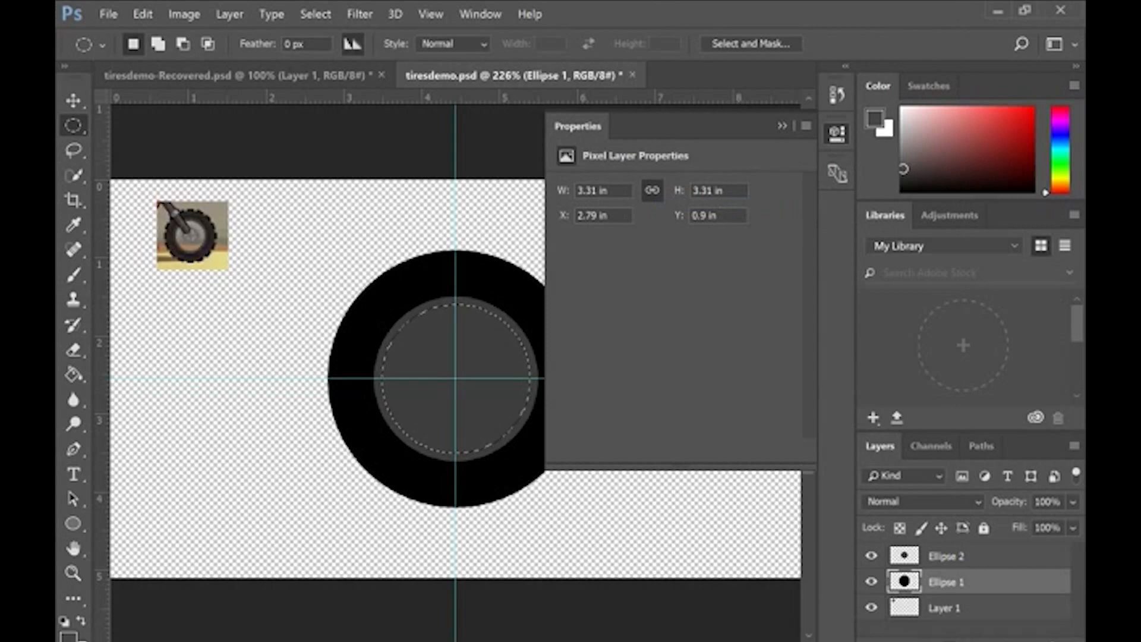
Step: Delete the selected circular area from the Ellipse 2 layer to turn the grey disc into a ring
key(v)
drag(472, 361, 406, 286)
key(Delete)
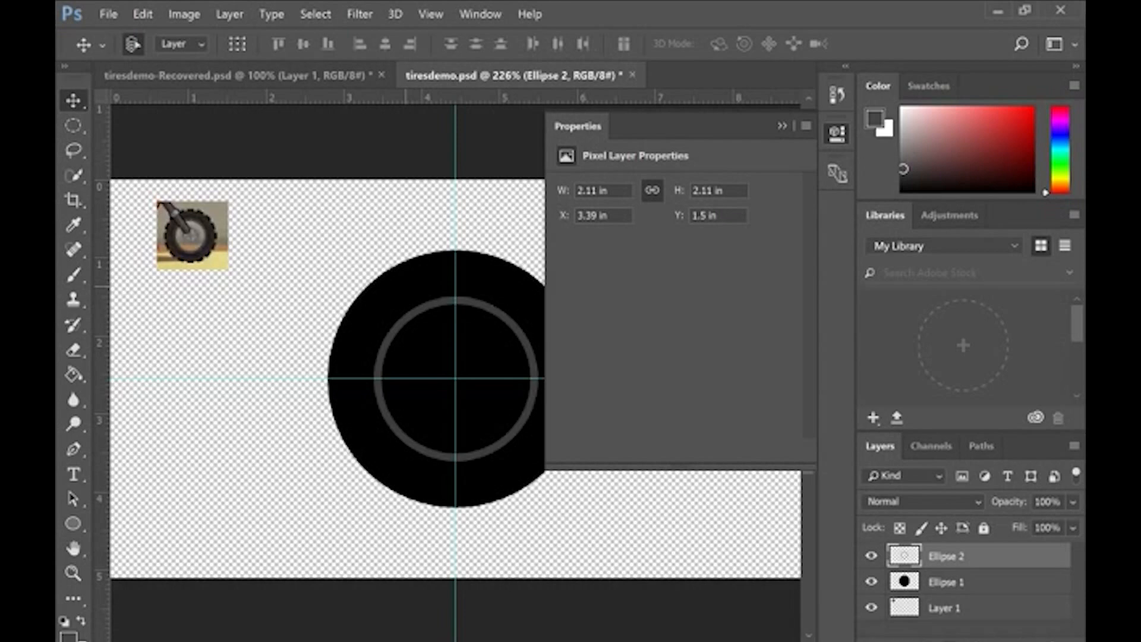
Step: Select a centred circle about 1.92 in wide inside the grey ring and cut it from Ellipse 1 to a new layer
key(m)
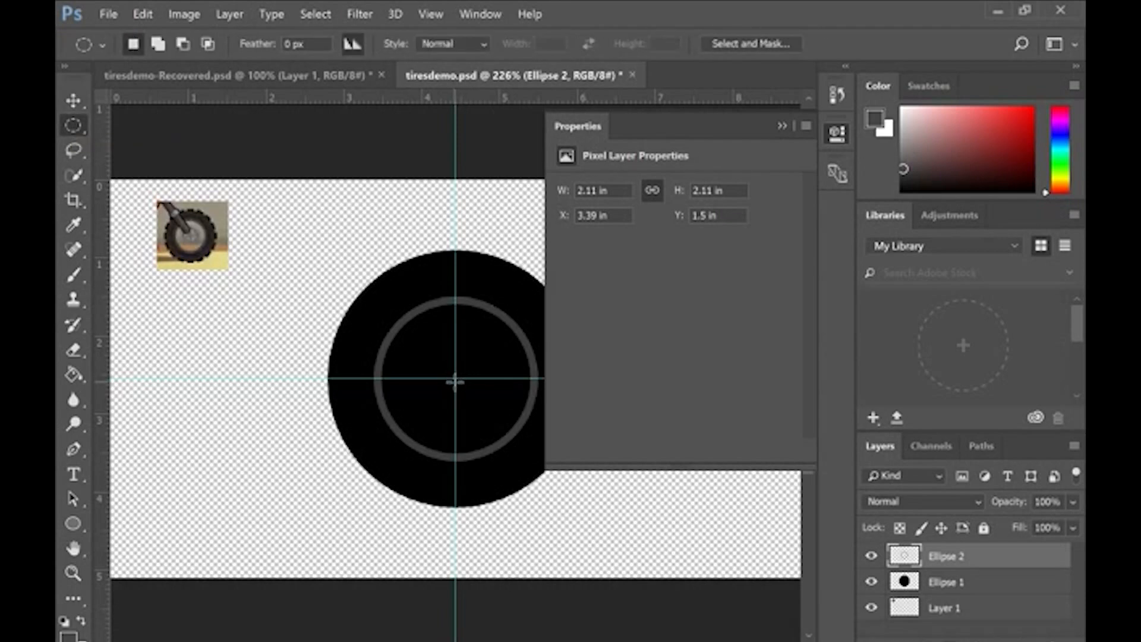
drag(452, 378, 522, 442)
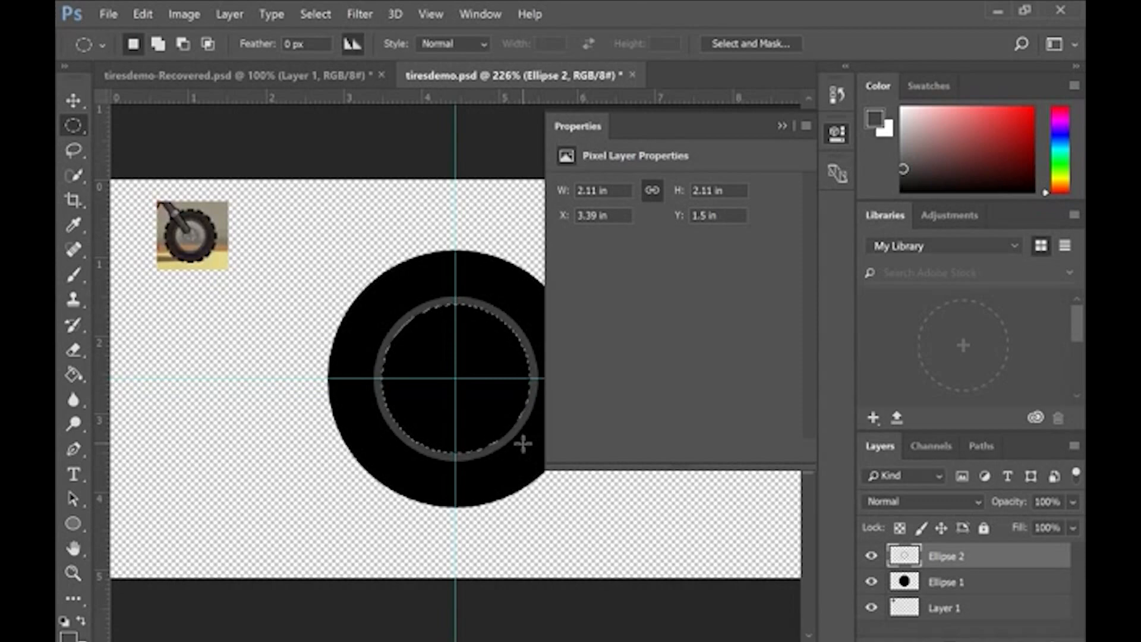
click(872, 581)
click(872, 582)
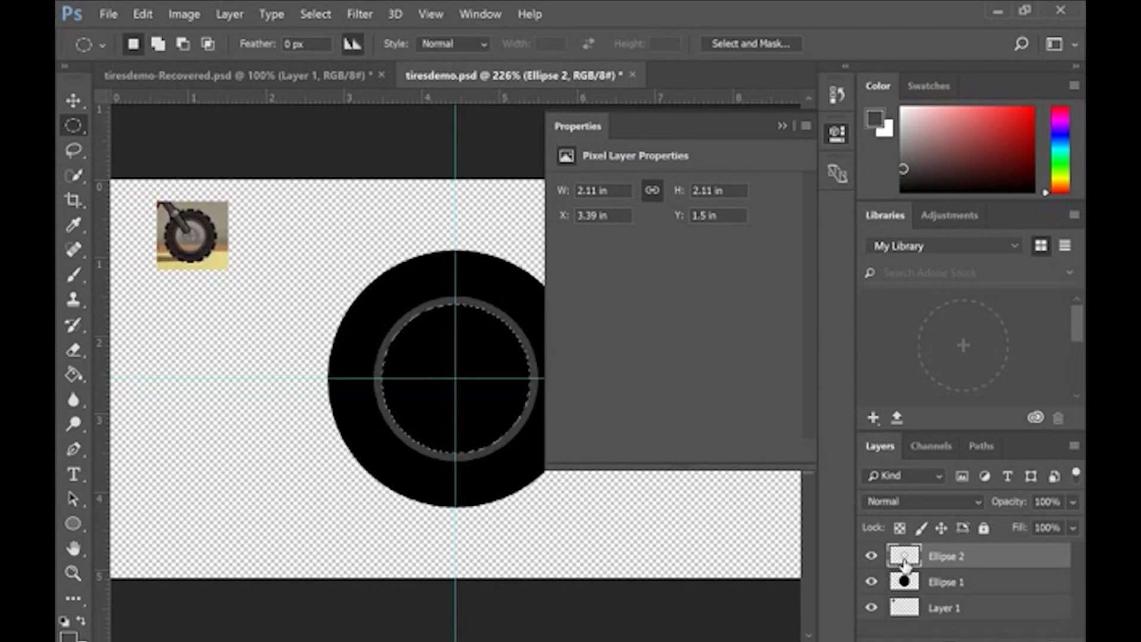
click(914, 586)
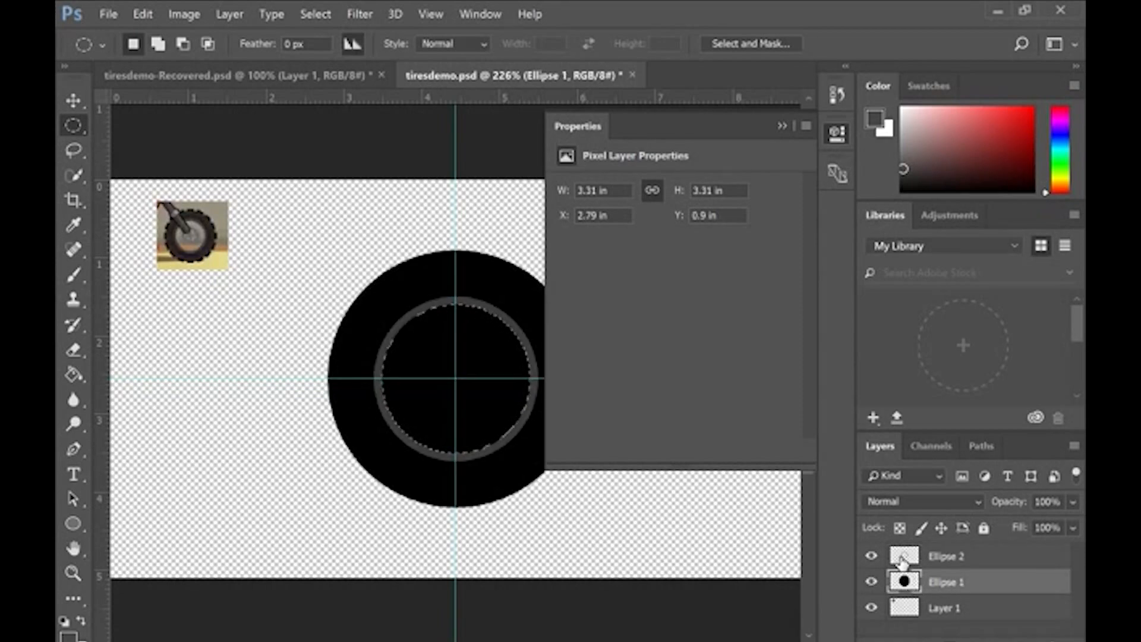
right_click(490, 348)
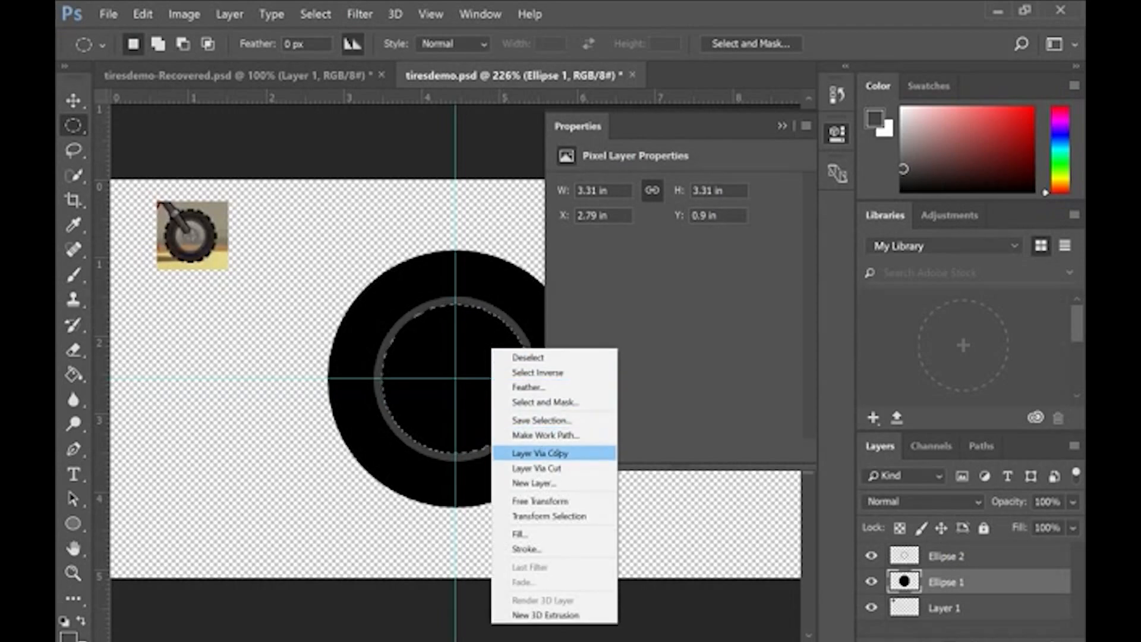
click(556, 469)
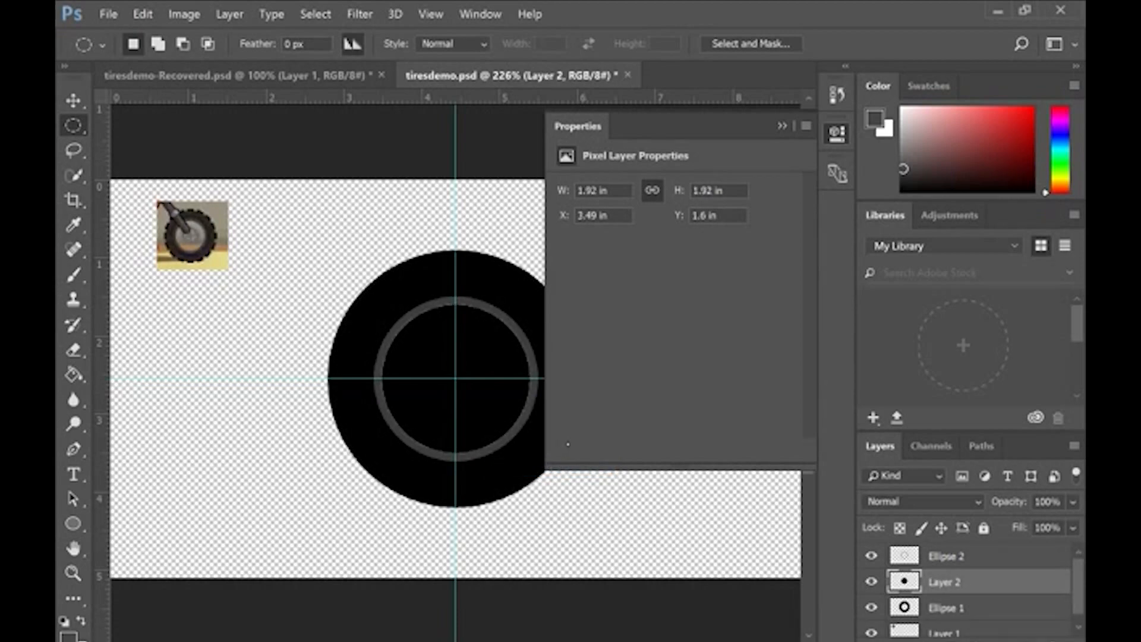
Step: Set the opacity of the cut-out centre disc's layer to 45% and collapse the Properties panel
click(872, 556)
click(872, 556)
text(45)
key(Return)
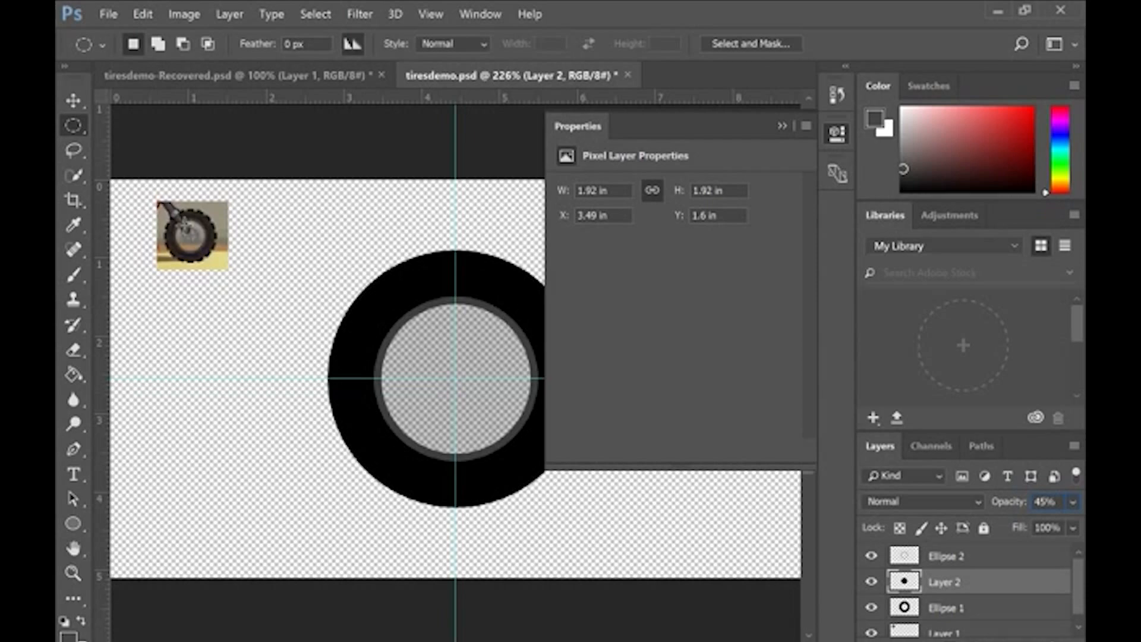
click(782, 126)
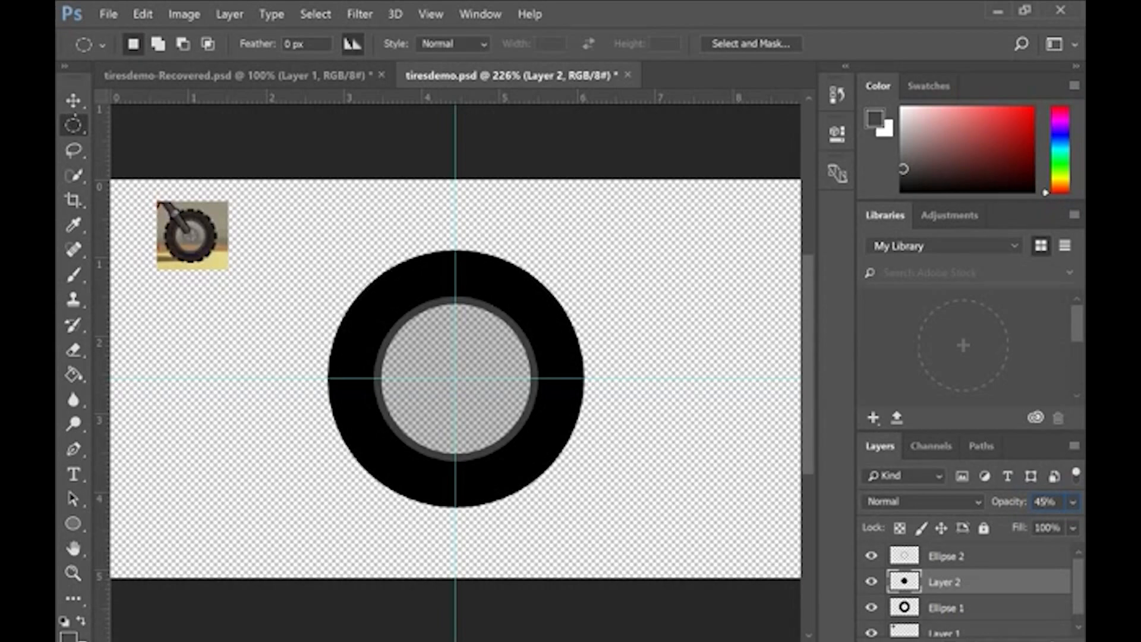
Step: Make a circular selection around the tire's outer edge and choose a near-black foreground colour for the Brush tool
drag(456, 378, 581, 502)
click(73, 274)
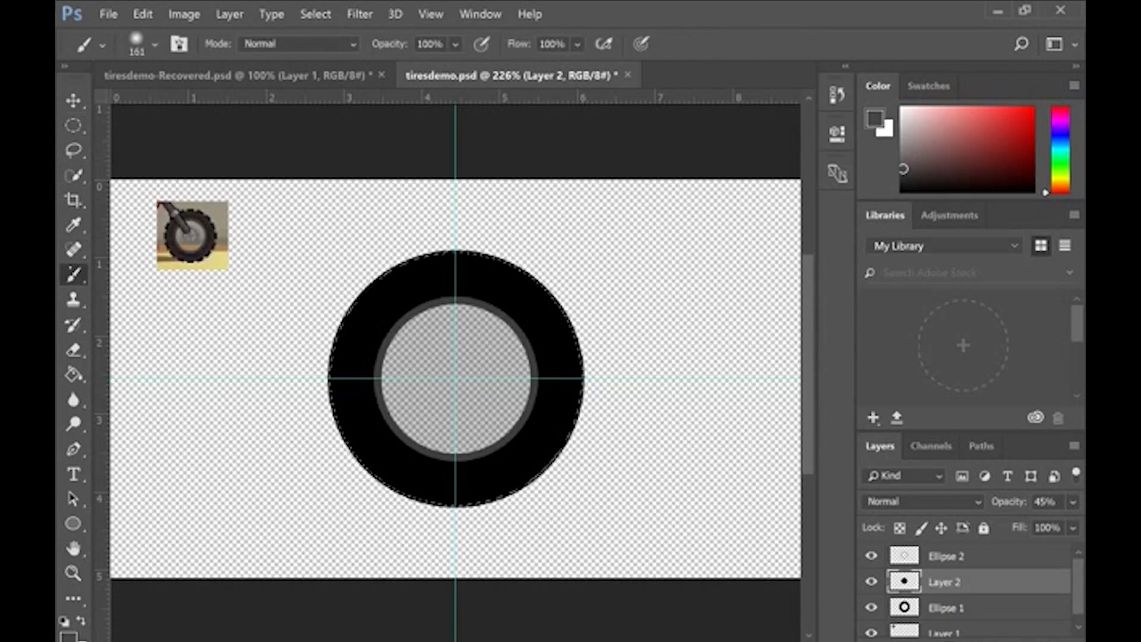
click(1055, 44)
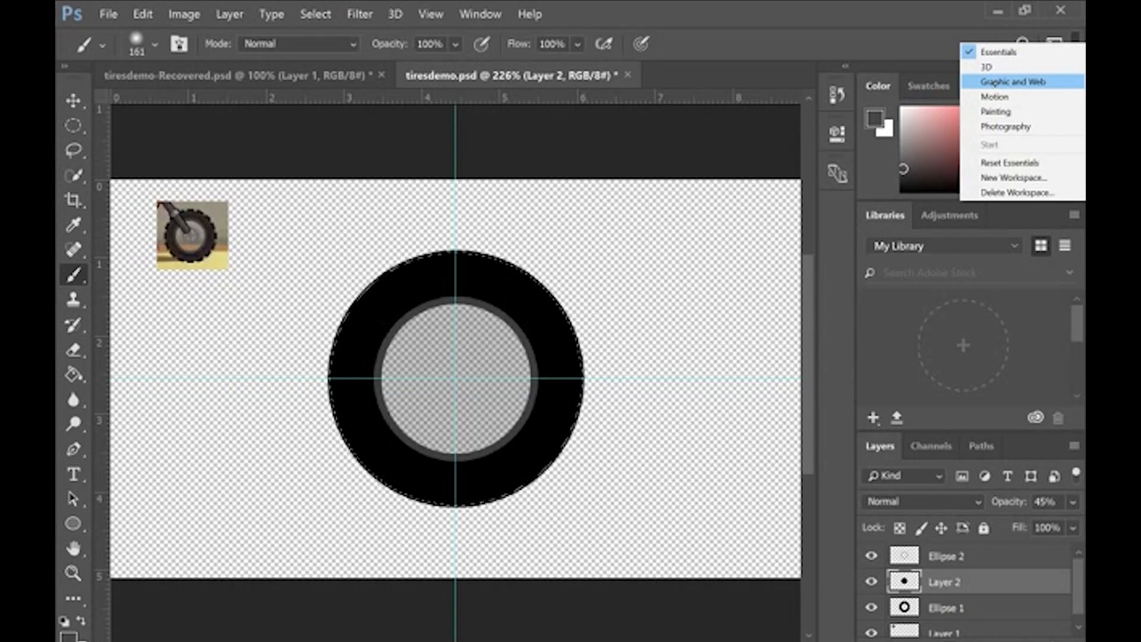
click(904, 177)
click(904, 182)
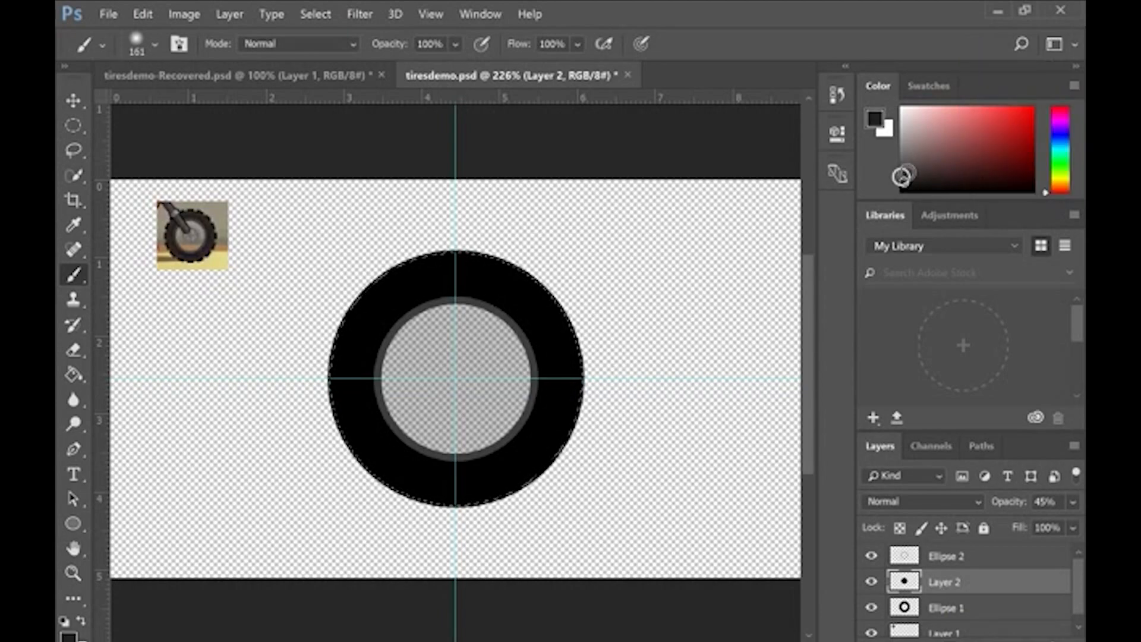
click(903, 181)
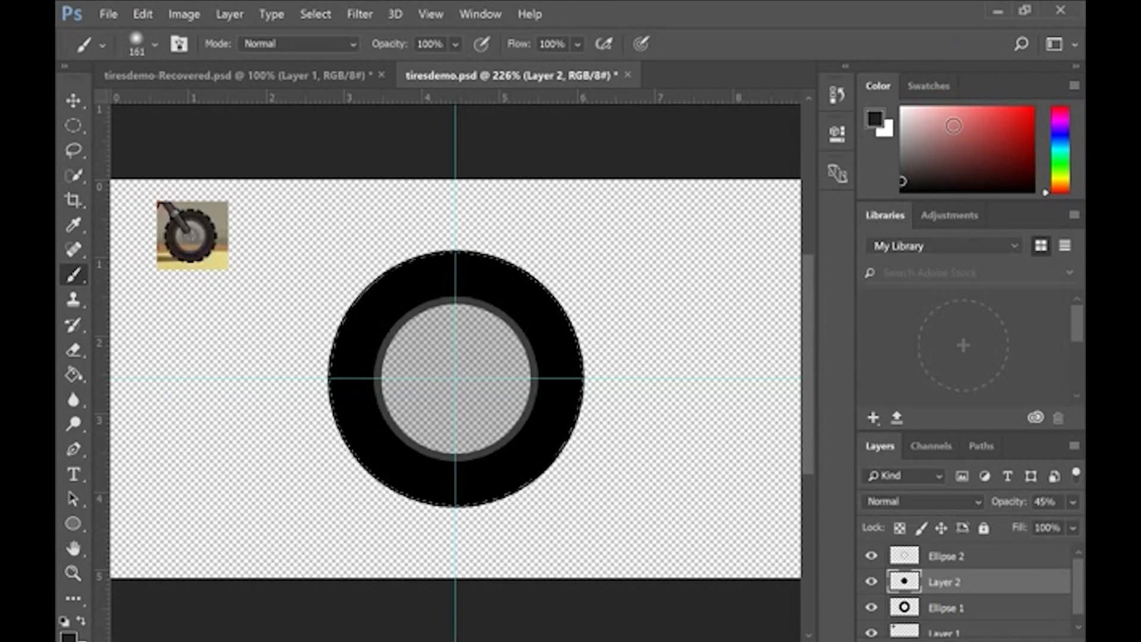
Step: Switch to the Painting workspace and open the detailed brush tip settings
click(1076, 44)
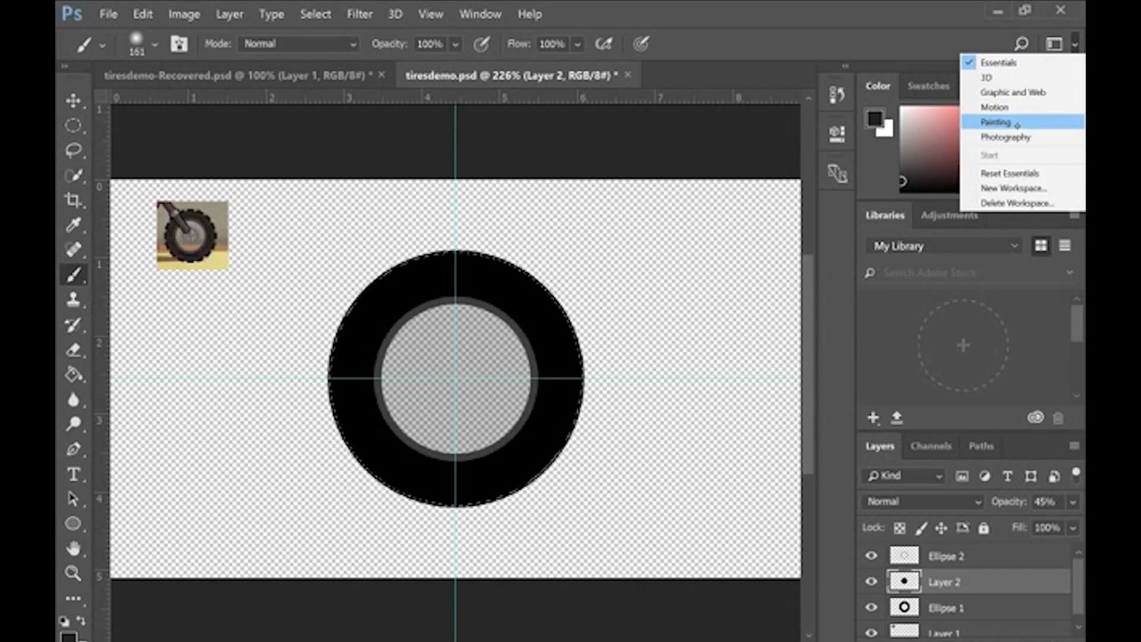
click(1018, 123)
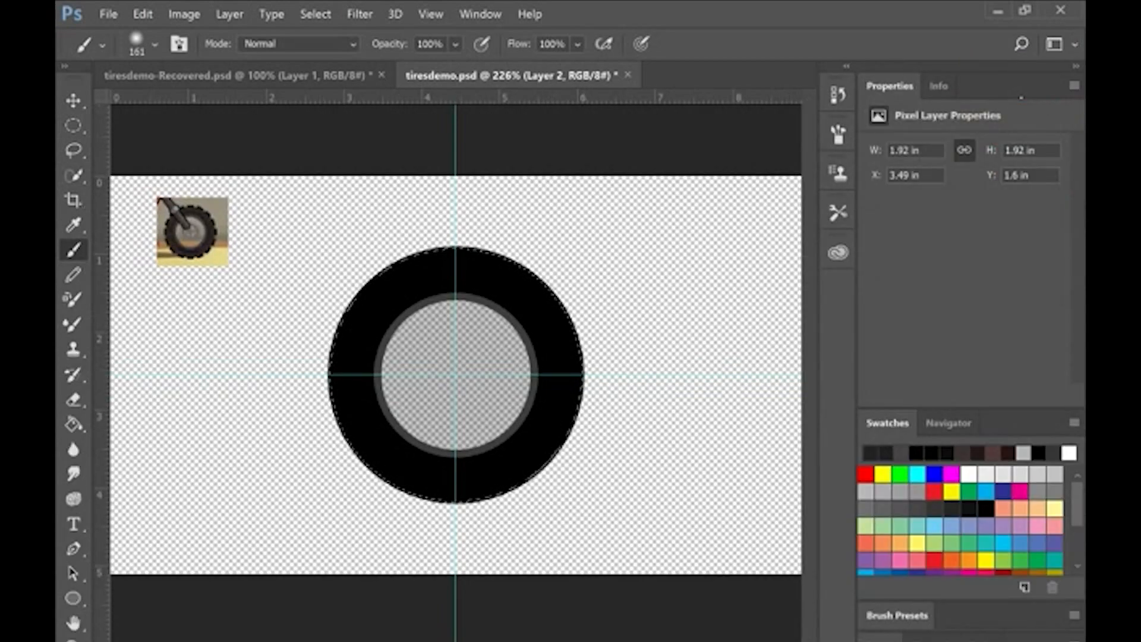
key(F5)
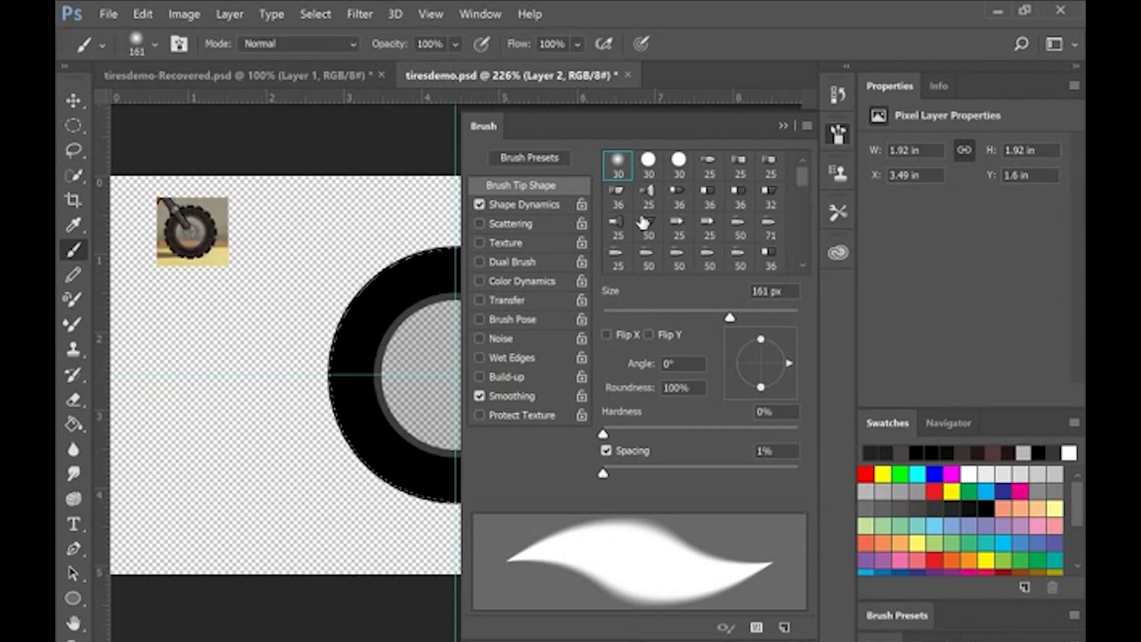
Step: Choose the soft round 45 px brush tip, enlarge it to 159 px and collapse the brush settings
scroll(675, 192, down, 5)
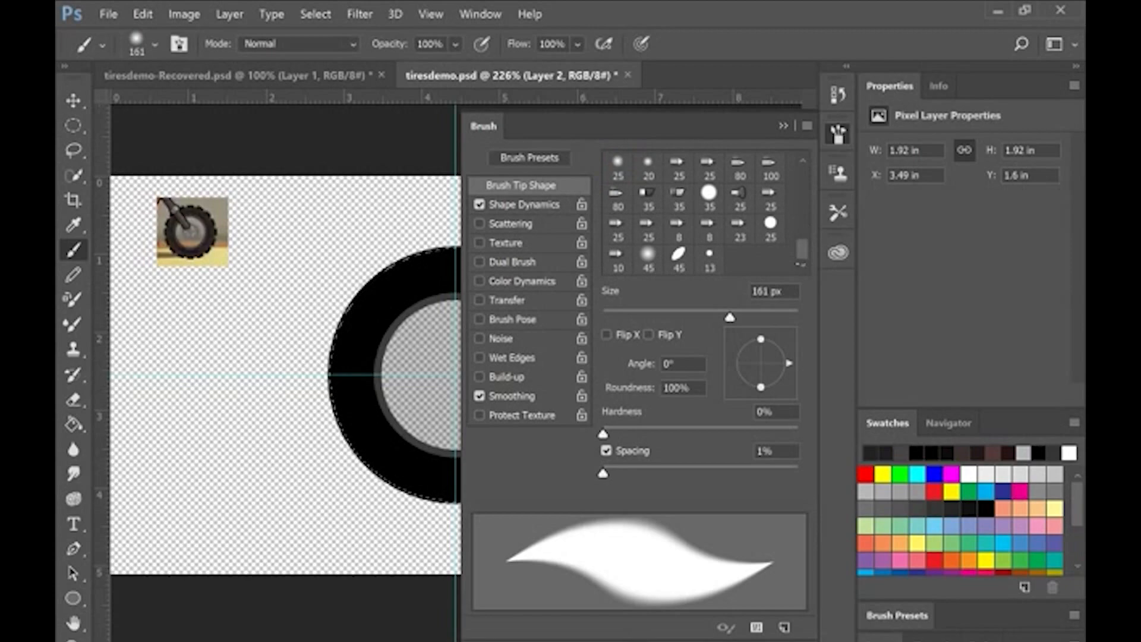
click(648, 262)
drag(626, 473, 565, 453)
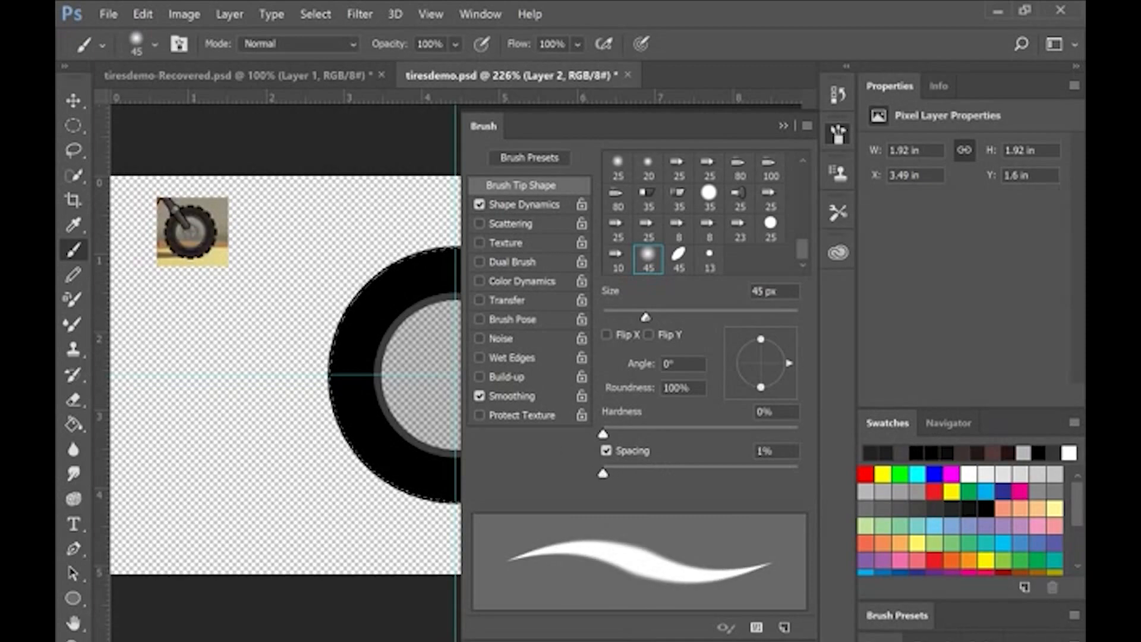
mouse_move(645, 317)
mouse_down()
mouse_move(782, 318)
mouse_move(730, 316)
mouse_up()
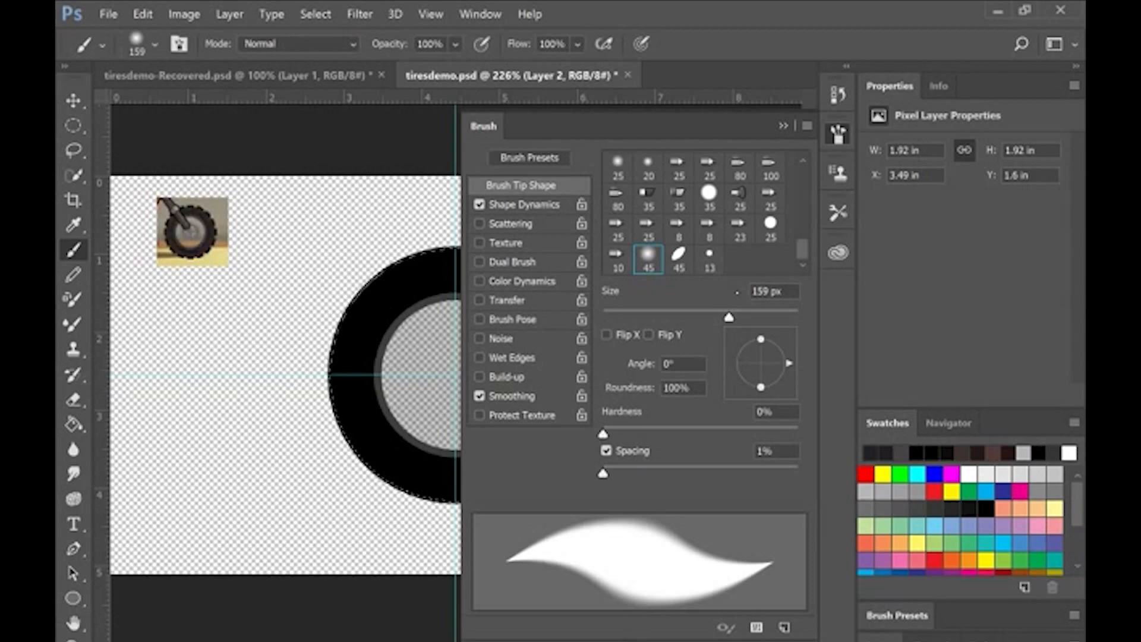
click(784, 125)
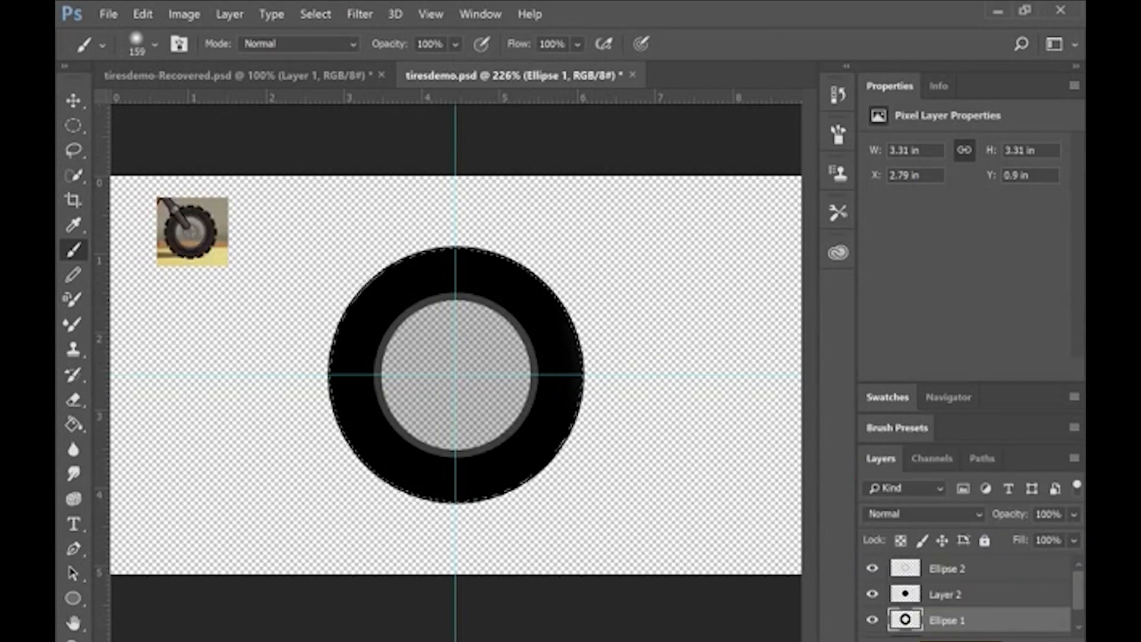
mouse_move(593, 353)
mouse_down()
mouse_move(596, 419)
mouse_move(600, 356)
mouse_move(607, 399)
mouse_move(593, 289)
mouse_move(559, 234)
mouse_move(585, 266)
mouse_move(622, 403)
mouse_move(591, 500)
mouse_move(615, 390)
mouse_move(599, 320)
mouse_move(480, 236)
mouse_move(430, 235)
mouse_move(344, 268)
mouse_up()
key(ctrl+z)
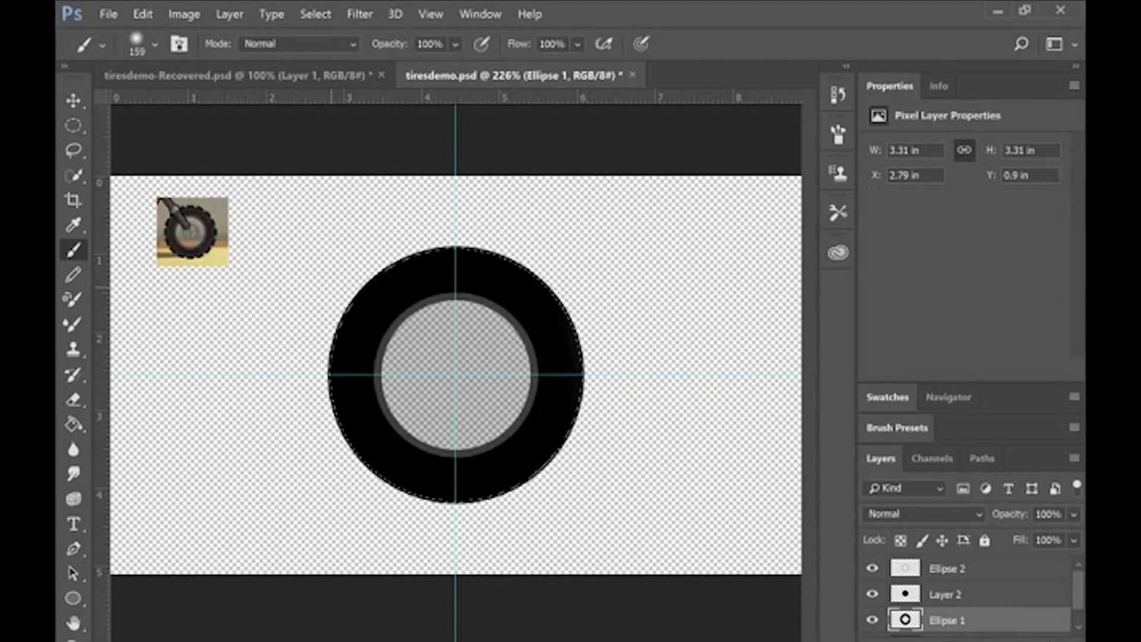
mouse_move(624, 305)
mouse_down()
mouse_move(573, 236)
mouse_move(629, 319)
mouse_move(640, 410)
mouse_move(637, 379)
mouse_move(630, 437)
mouse_move(601, 266)
mouse_move(633, 367)
mouse_move(624, 446)
mouse_move(569, 529)
mouse_move(639, 378)
mouse_move(575, 243)
mouse_move(493, 197)
mouse_move(504, 192)
mouse_move(359, 225)
mouse_move(293, 341)
mouse_move(293, 402)
mouse_move(439, 550)
mouse_move(570, 514)
mouse_up()
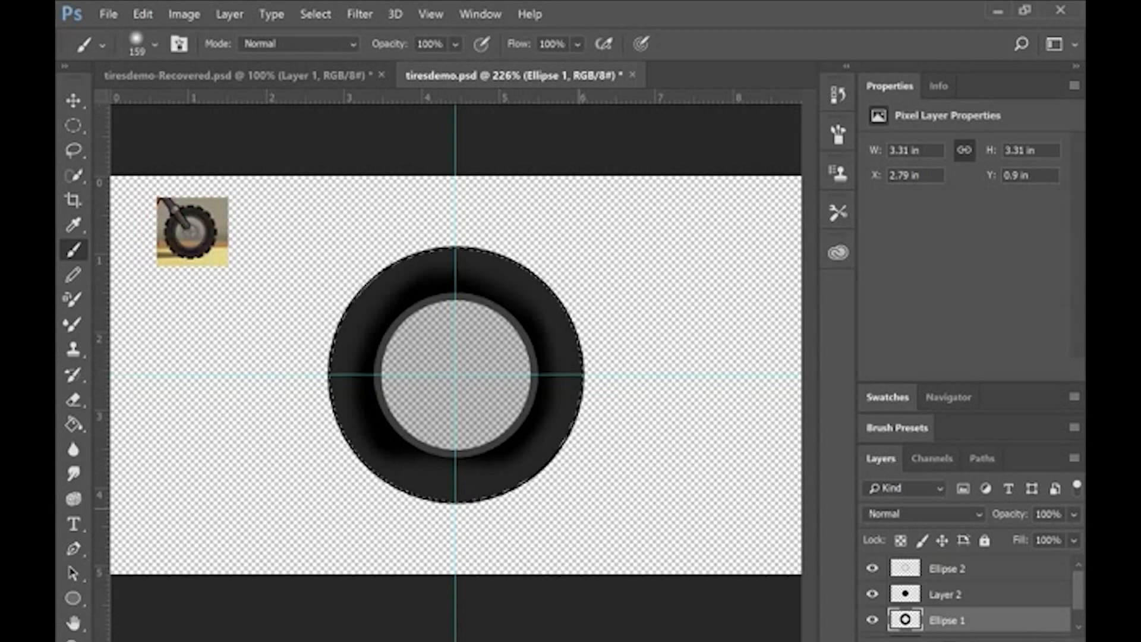
key(ctrl+z)
drag(596, 317, 630, 345)
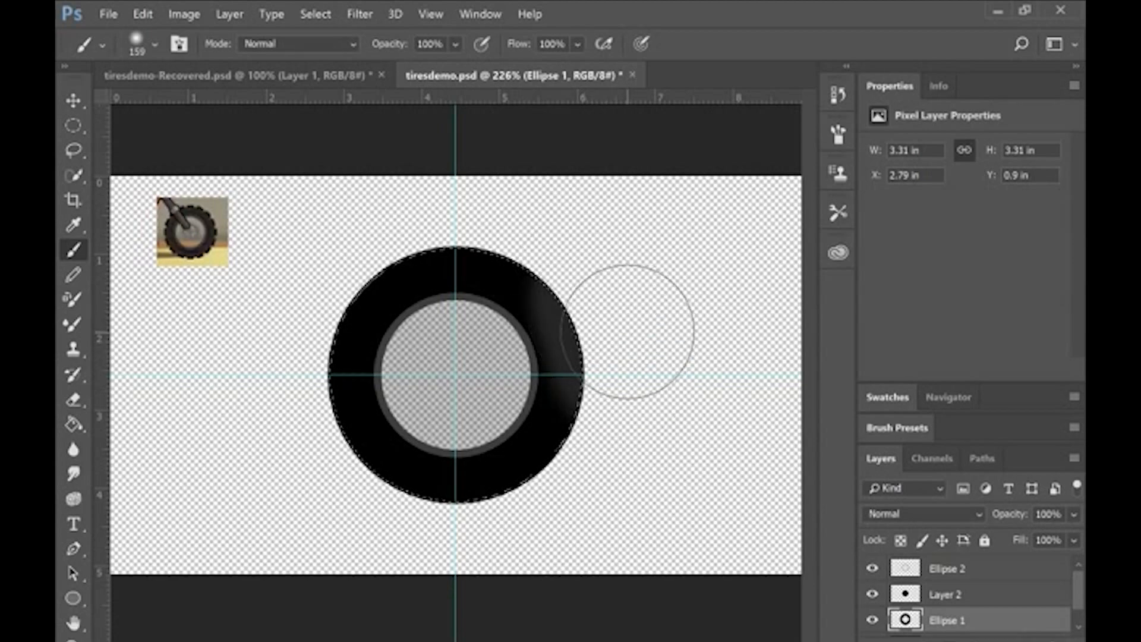
key(ctrl+z)
Step: Brush soft dark grey shading all the way around the outer edge of the black ring on the Ellipse 1 layer
mouse_move(586, 291)
mouse_down()
mouse_move(616, 329)
mouse_move(624, 428)
mouse_move(611, 479)
mouse_up()
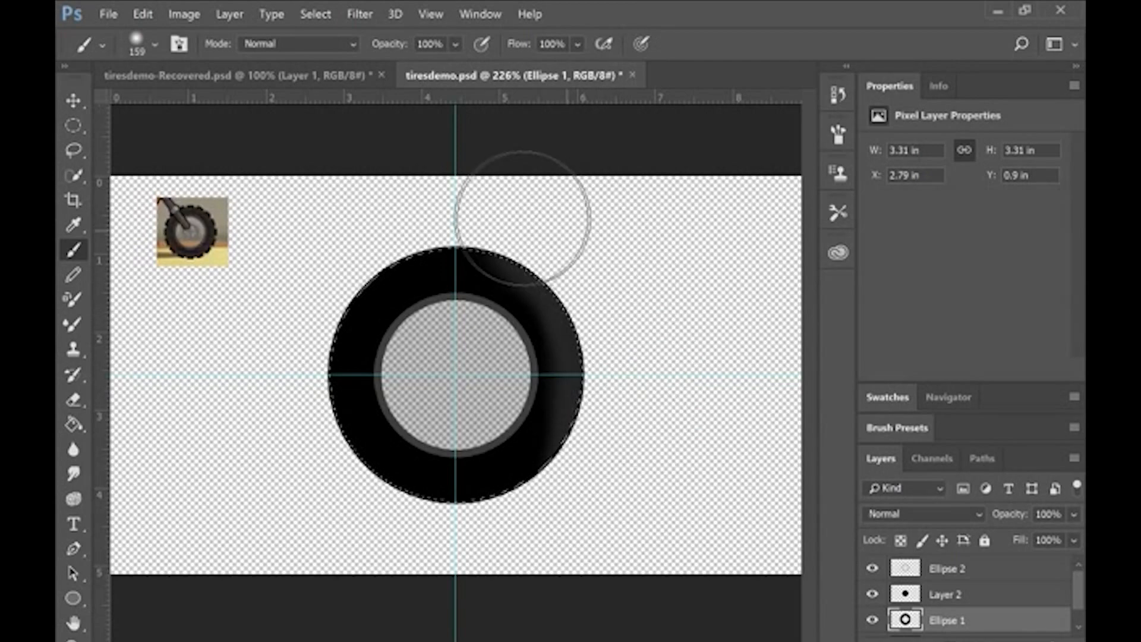
drag(522, 216, 485, 202)
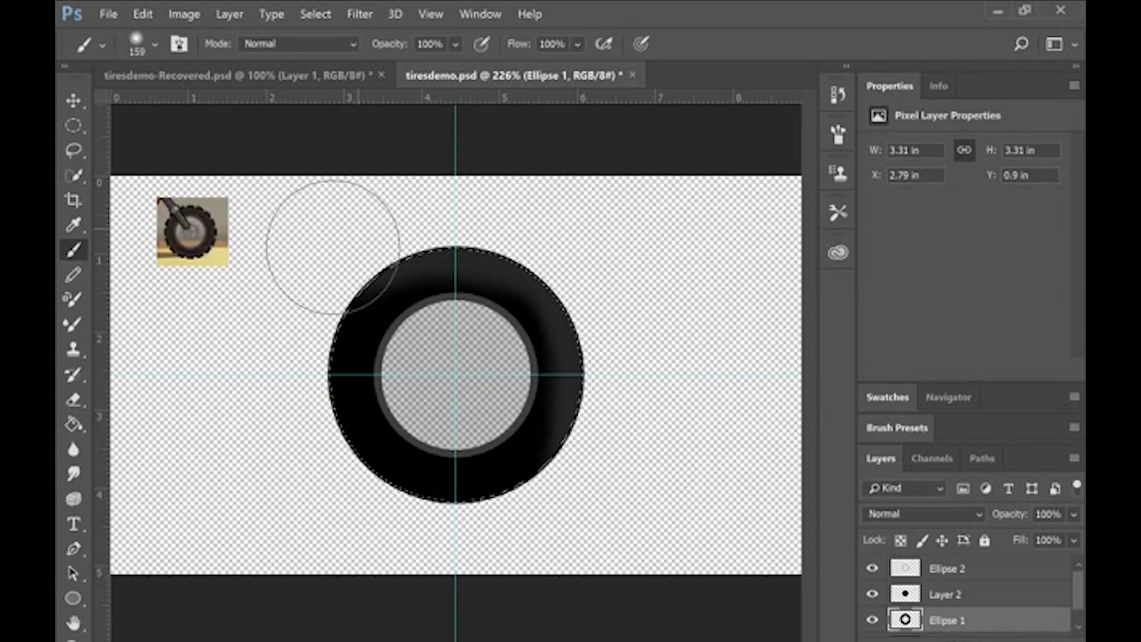
mouse_move(296, 312)
mouse_down()
mouse_move(309, 469)
mouse_move(453, 553)
mouse_move(532, 548)
mouse_up()
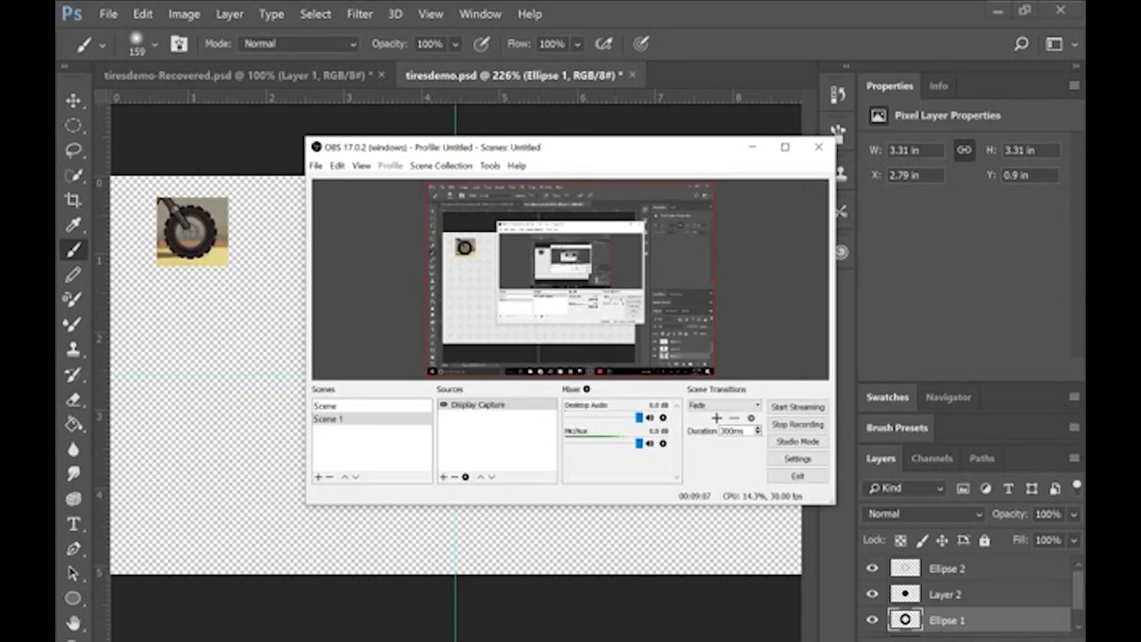
key(alt+Tab)
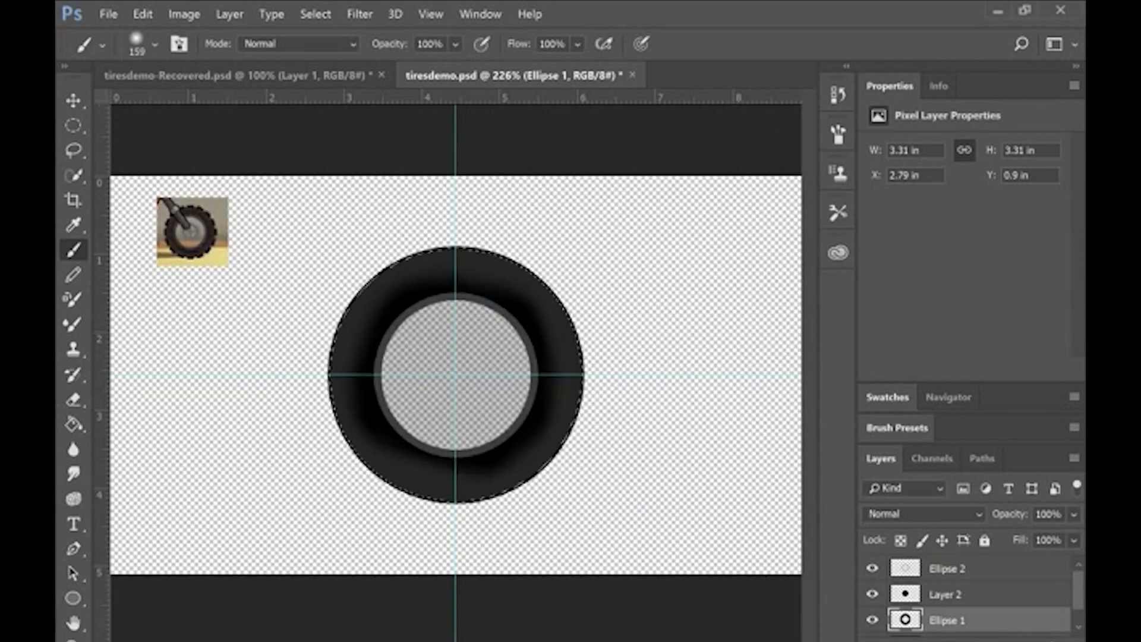
right_click(73, 597)
click(193, 576)
right_click(74, 599)
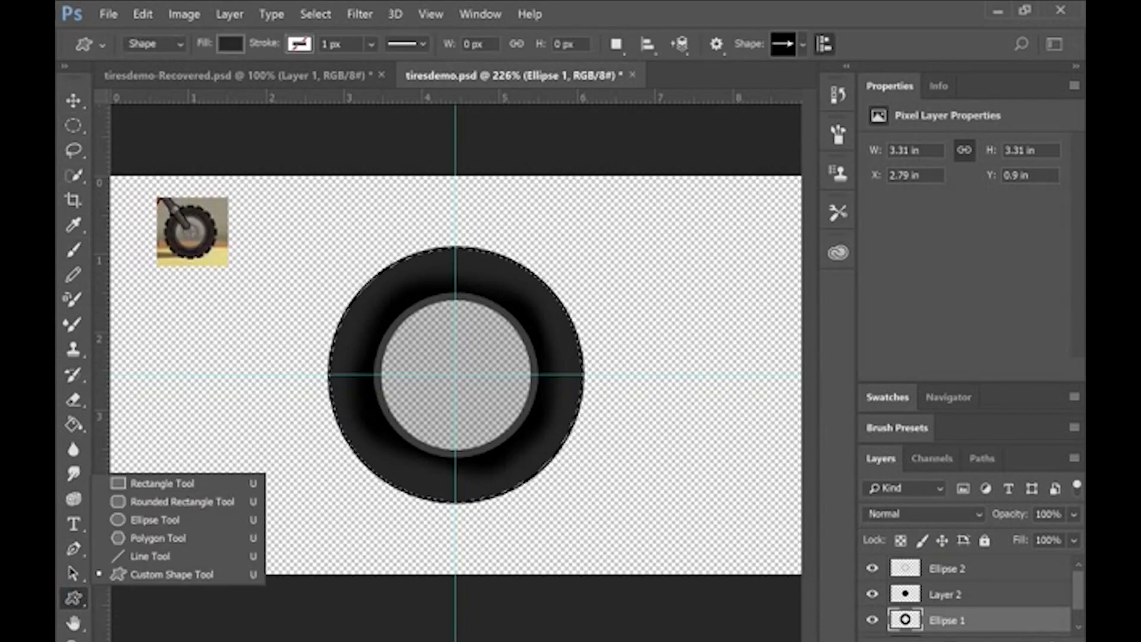
click(155, 519)
right_click(73, 598)
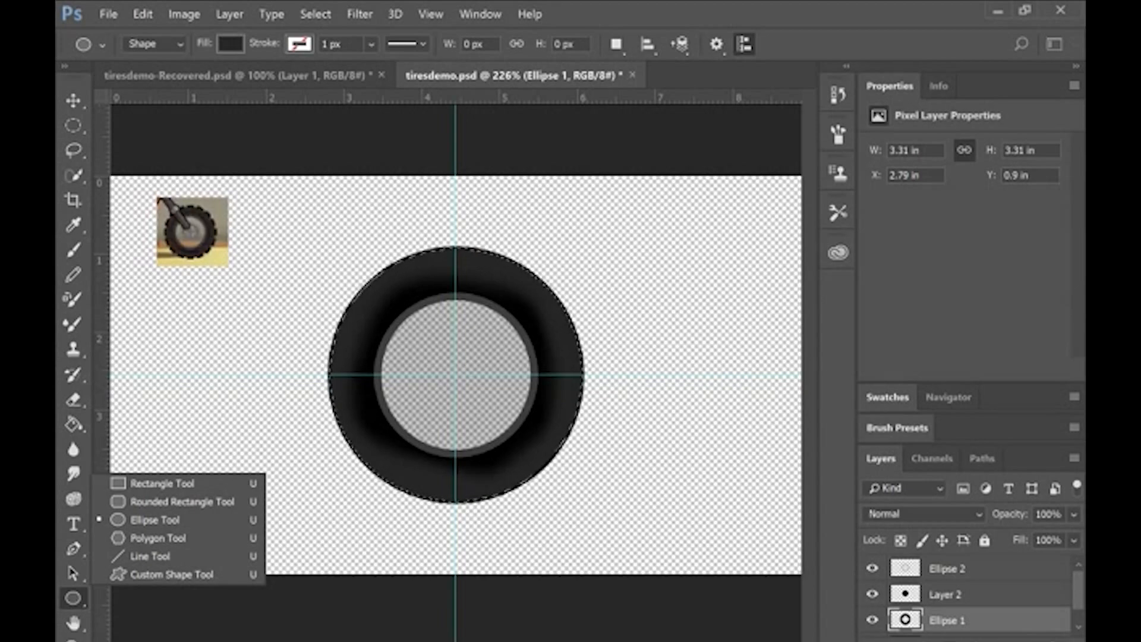
key(Escape)
Step: Add a new layer and draw a rectangle about 247 by 25 px horizontally across the tire's centre, slightly overhanging both sides
key(ctrl+alt+shift+n)
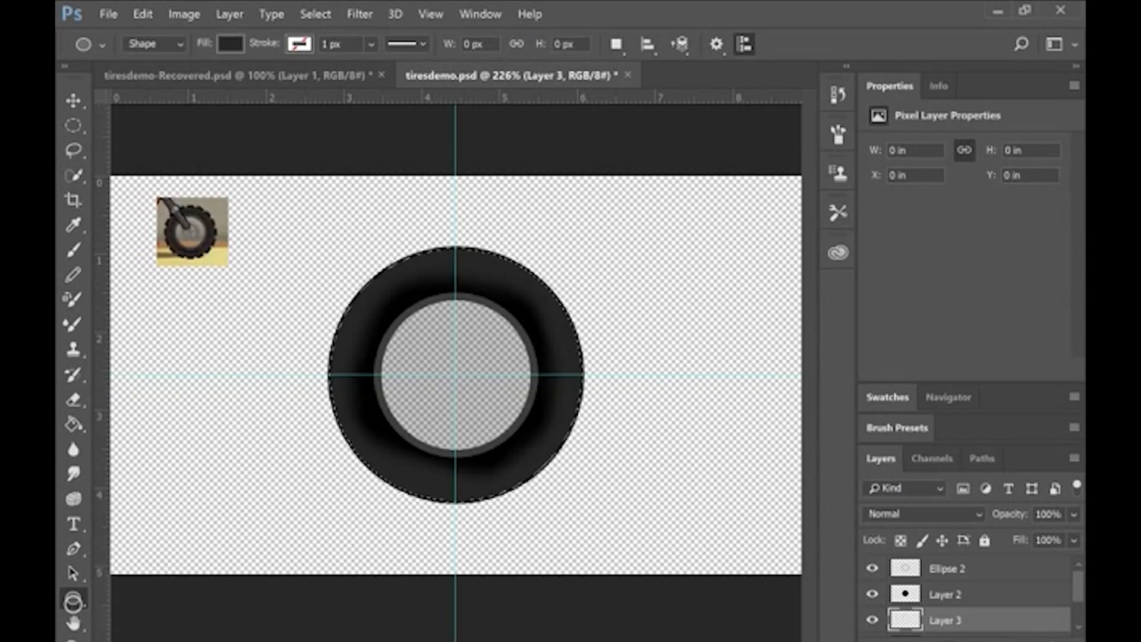
right_click(73, 604)
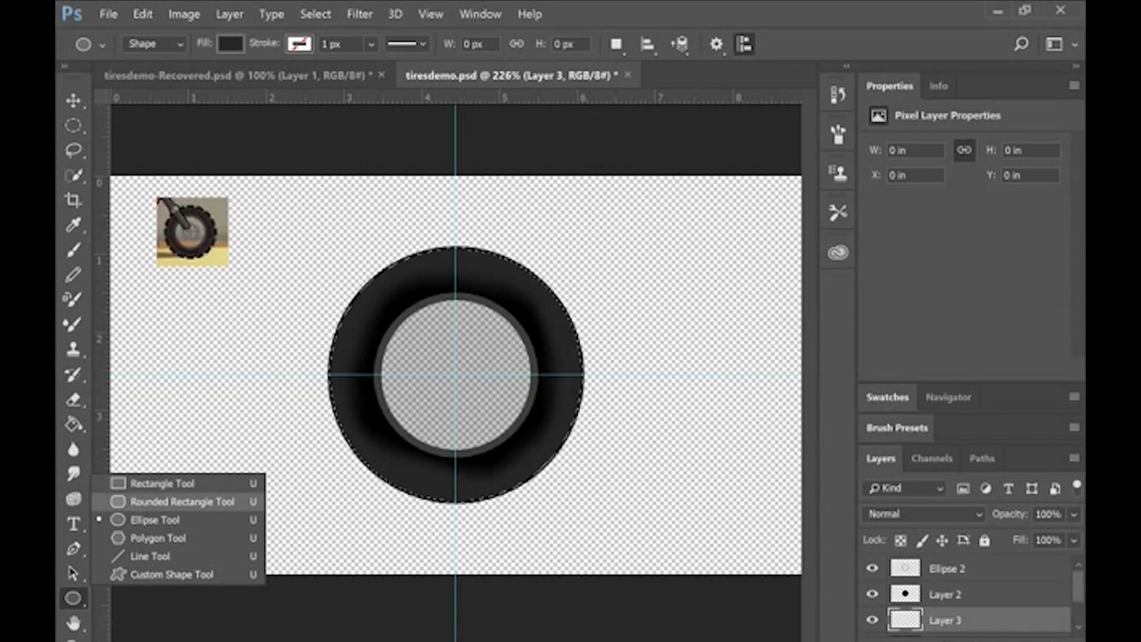
click(162, 484)
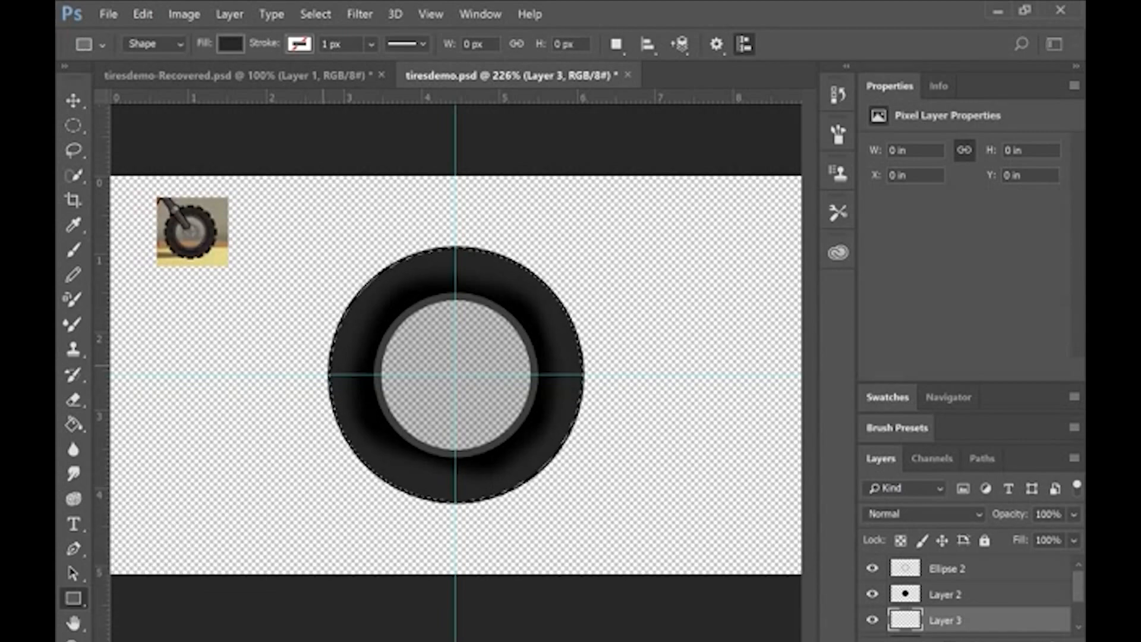
mouse_move(322, 359)
mouse_down()
mouse_move(593, 367)
mouse_move(589, 387)
mouse_up()
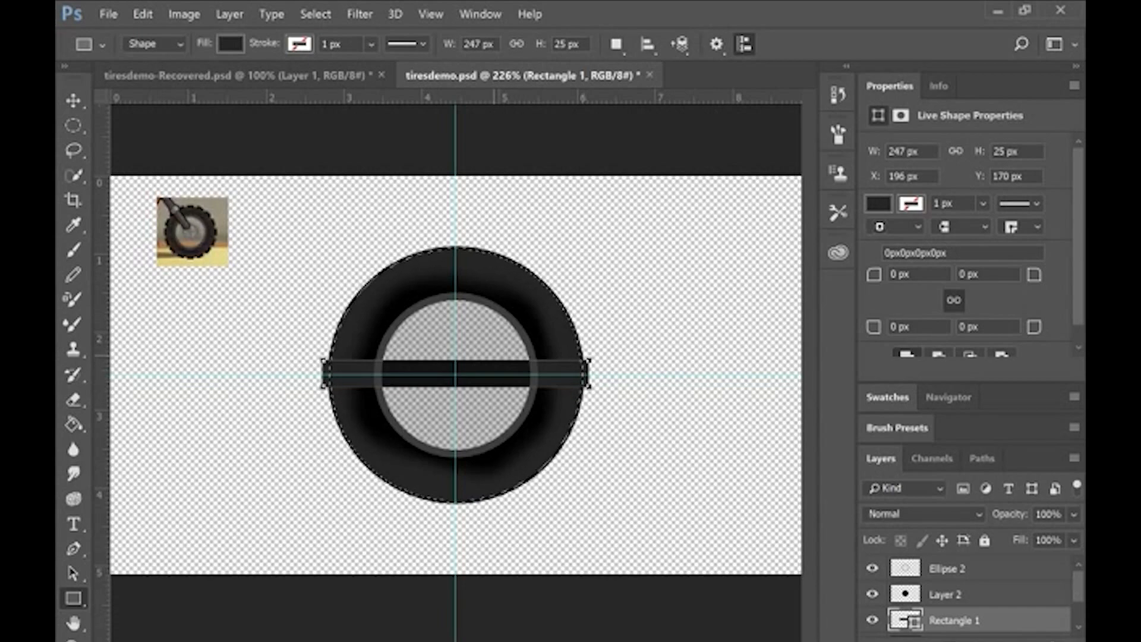
Step: Centre the rectangle on the guide intersection and rasterize its layer
key(v)
drag(503, 372, 508, 380)
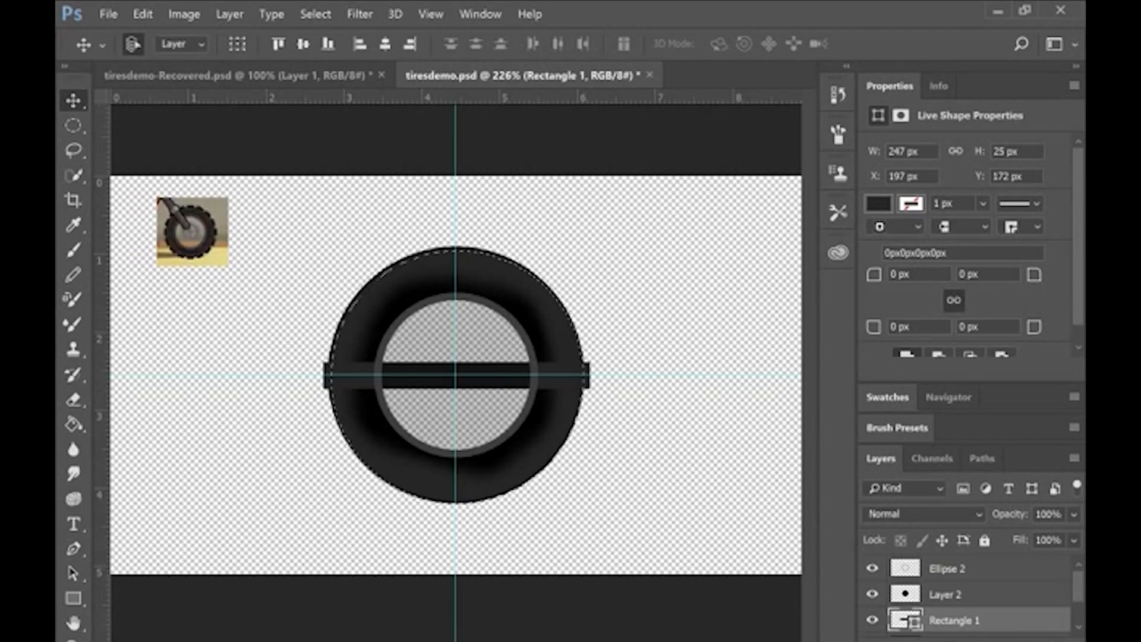
right_click(951, 613)
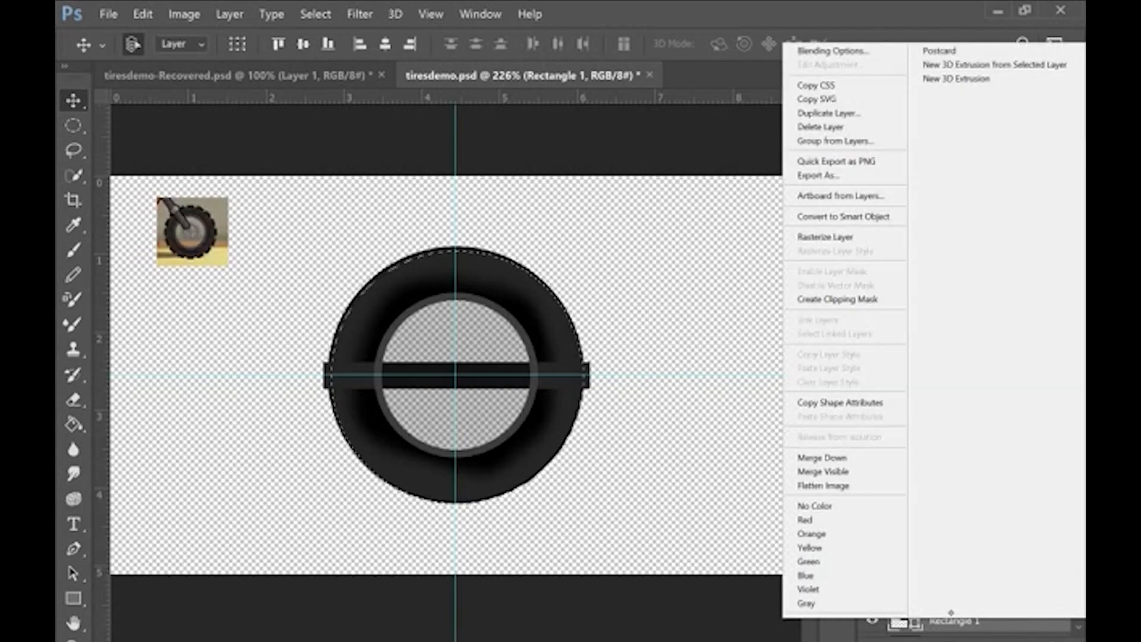
click(844, 237)
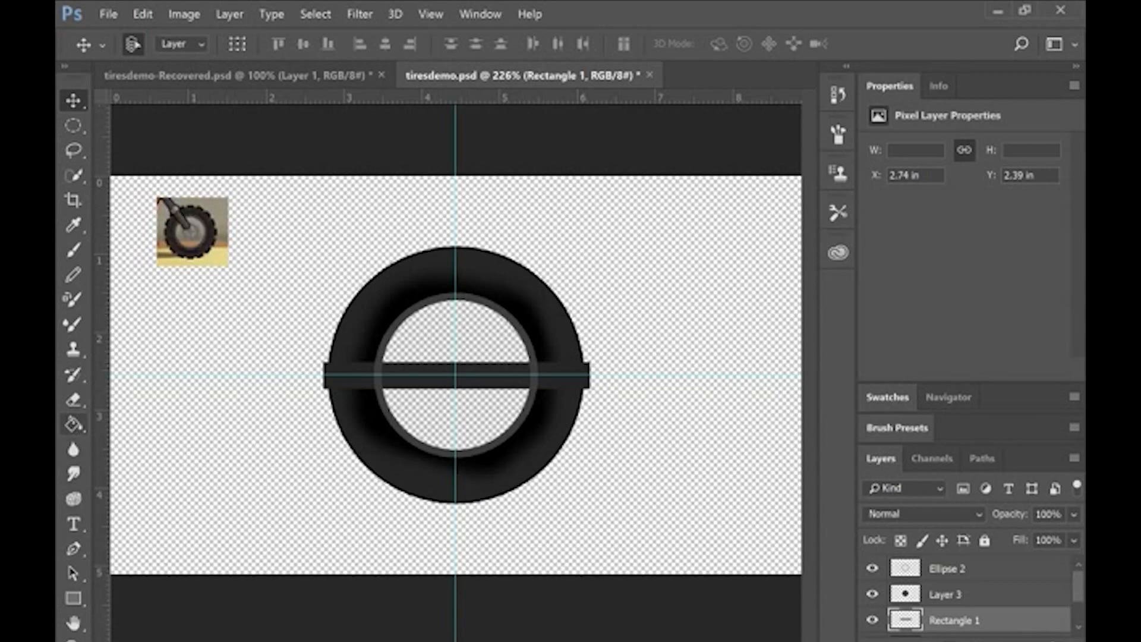
Step: Switch to the Essentials workspace and fill the horizontal bar with black using the Paint Bucket
click(73, 425)
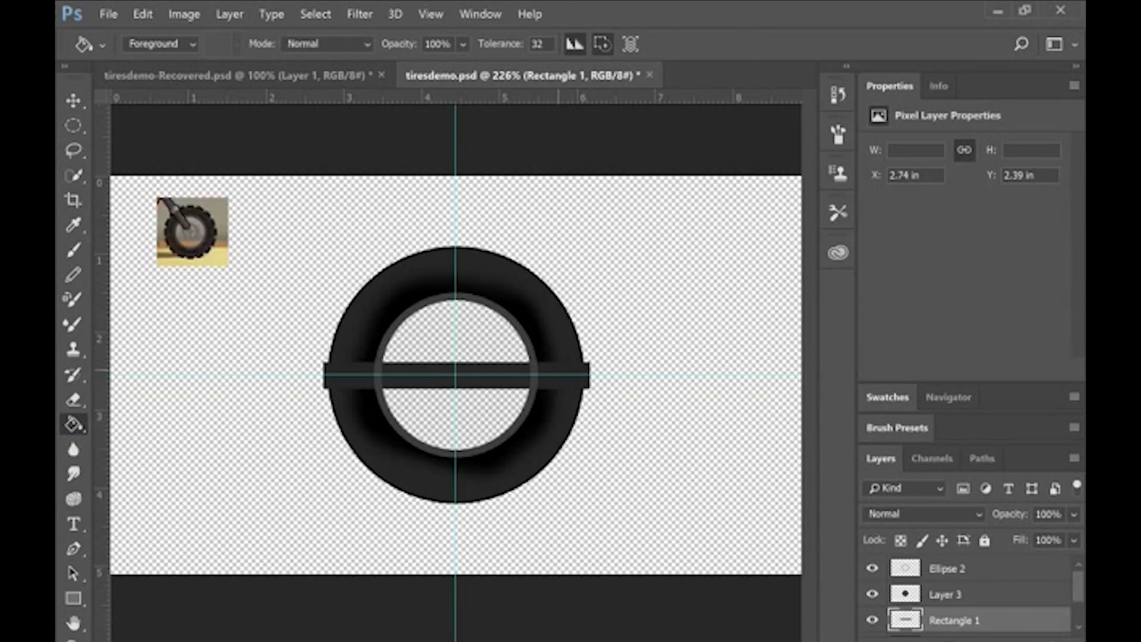
click(1073, 42)
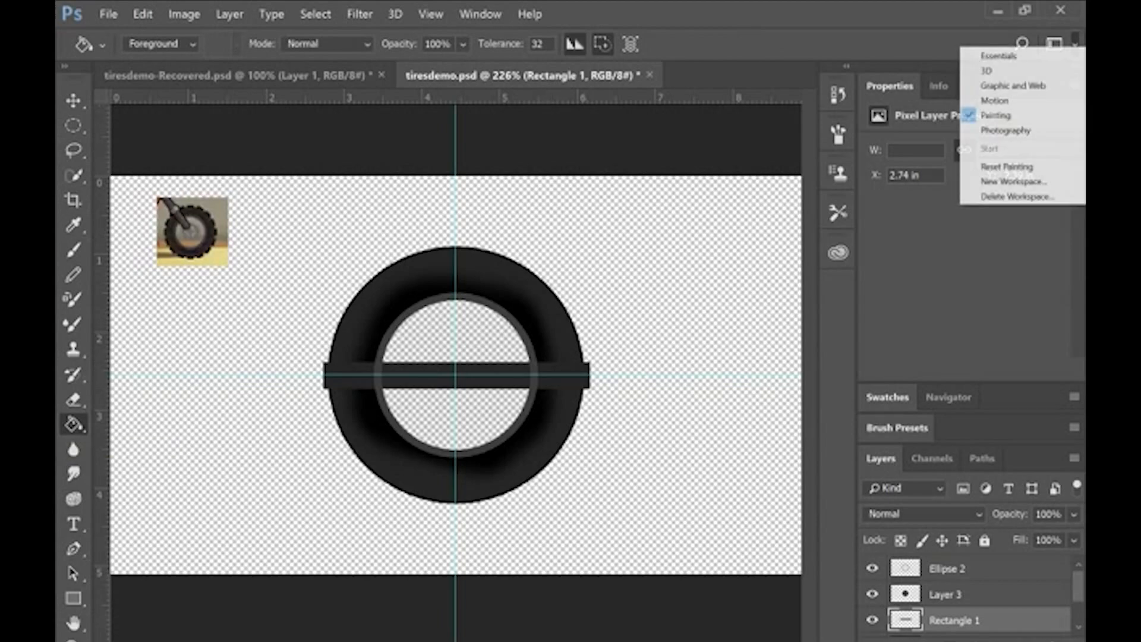
click(998, 55)
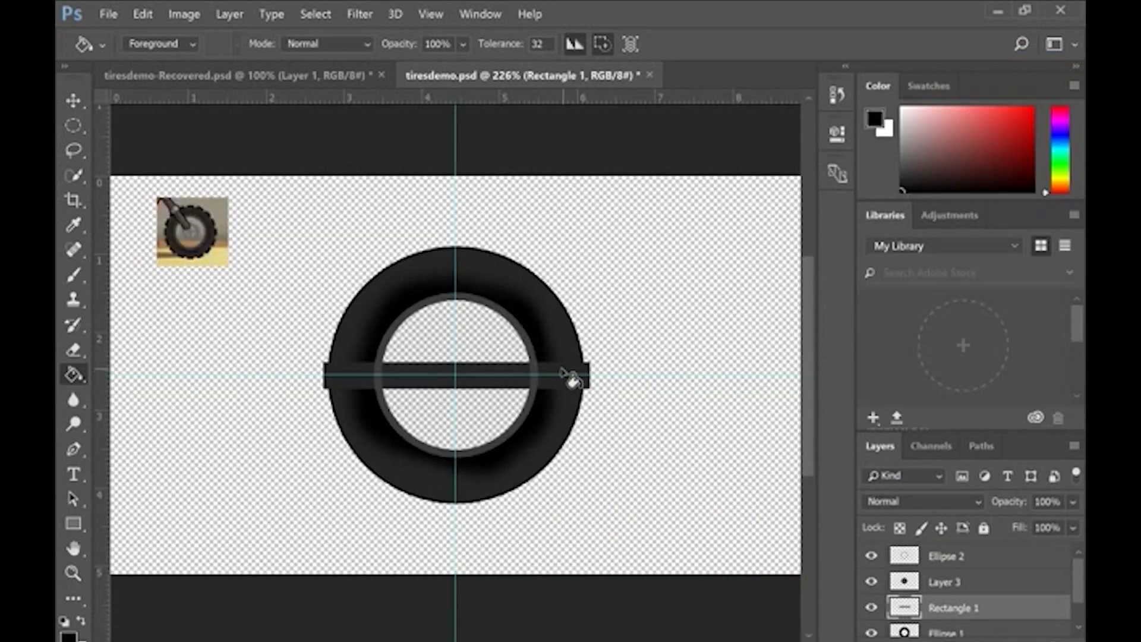
click(501, 365)
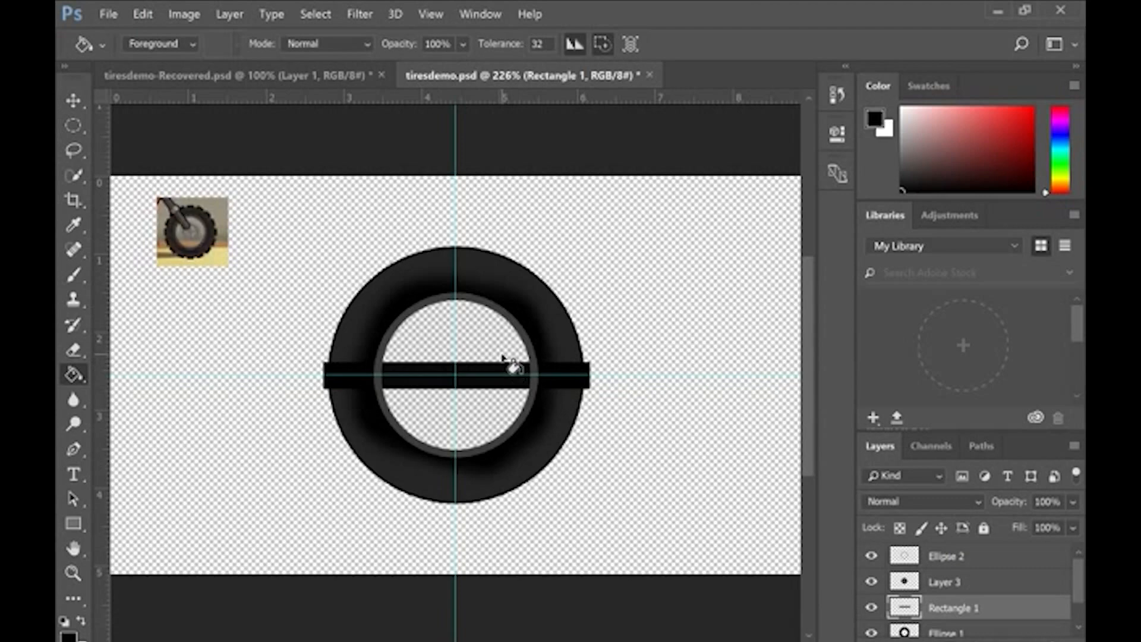
Step: Duplicate the Rectangle 1 layer and rotate the copy about 15° counter-clockwise around the tire's centre
scroll(504, 359, up, 1)
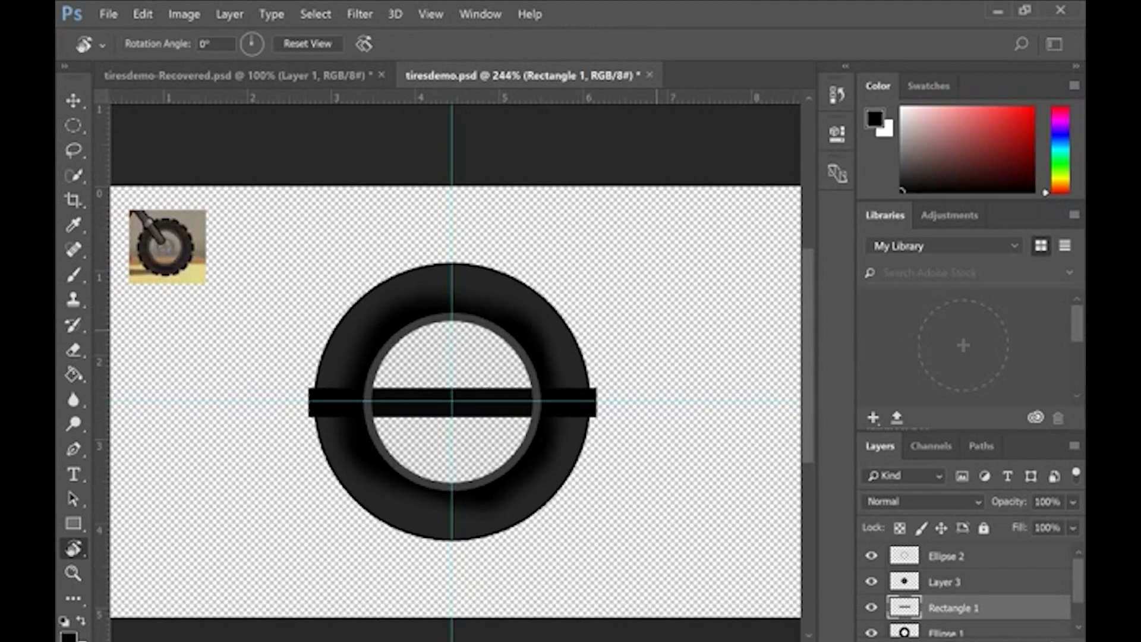
right_click(960, 606)
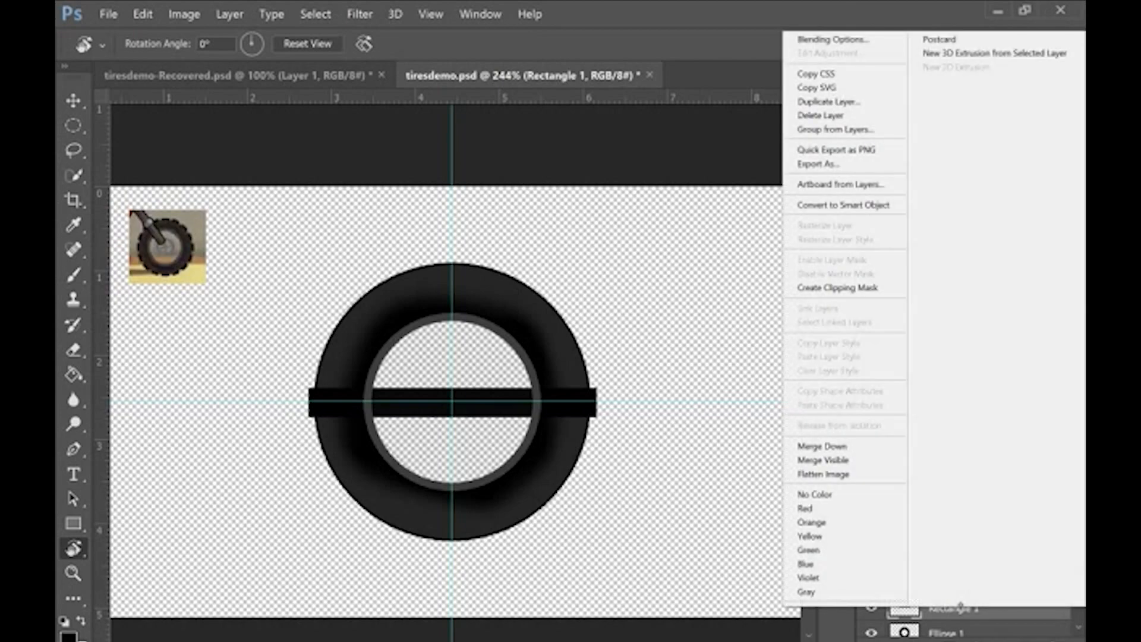
click(840, 101)
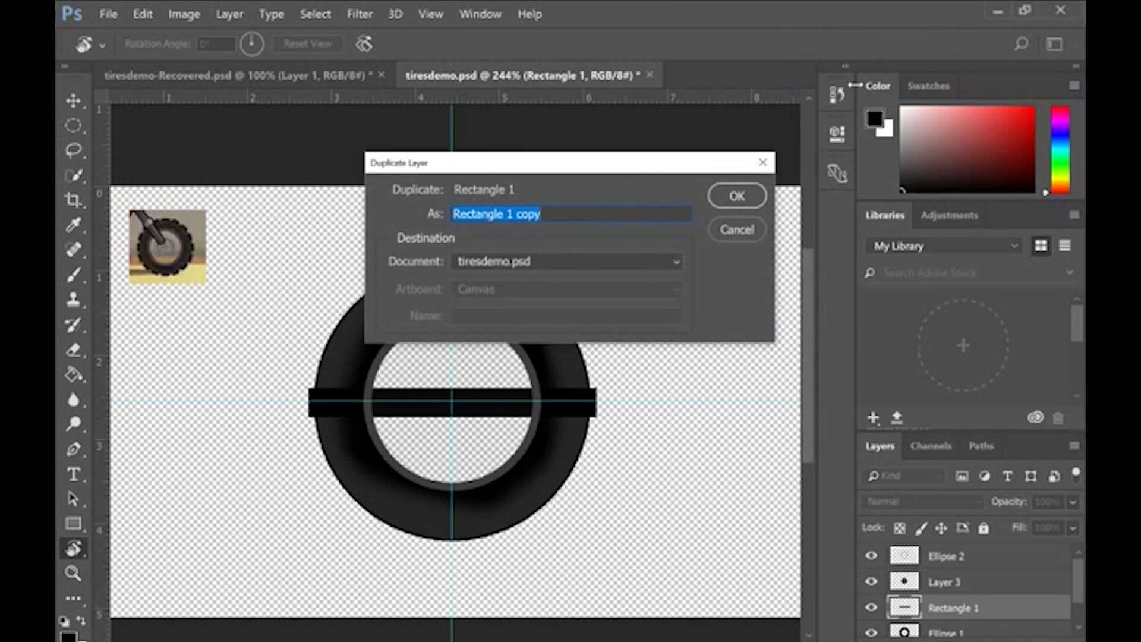
key(Return)
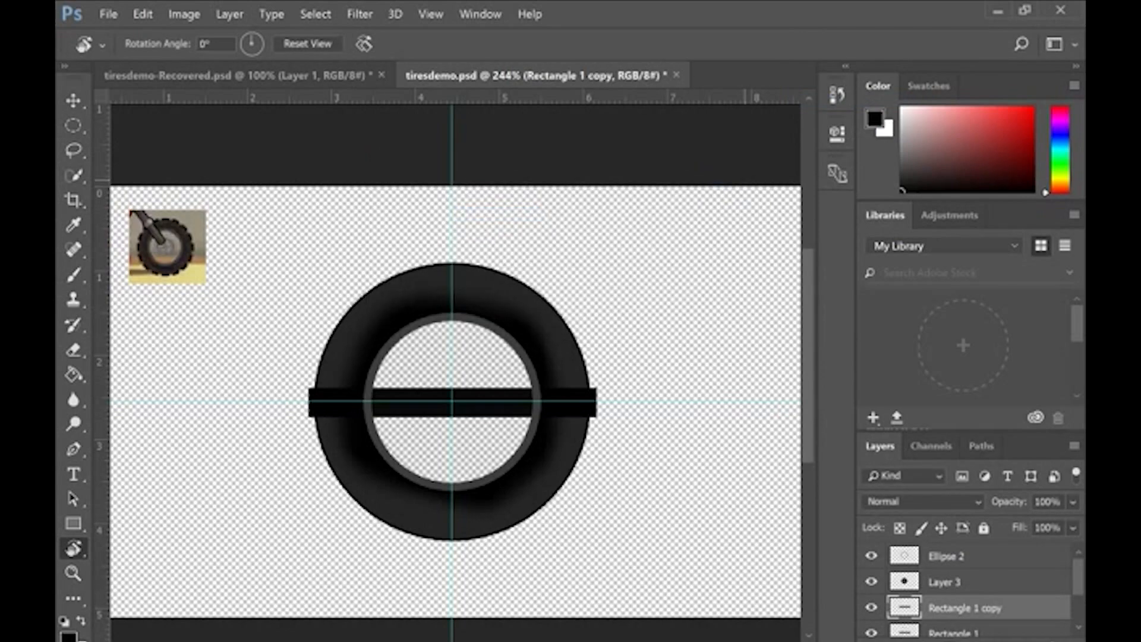
key(ctrl+t)
drag(609, 378, 599, 332)
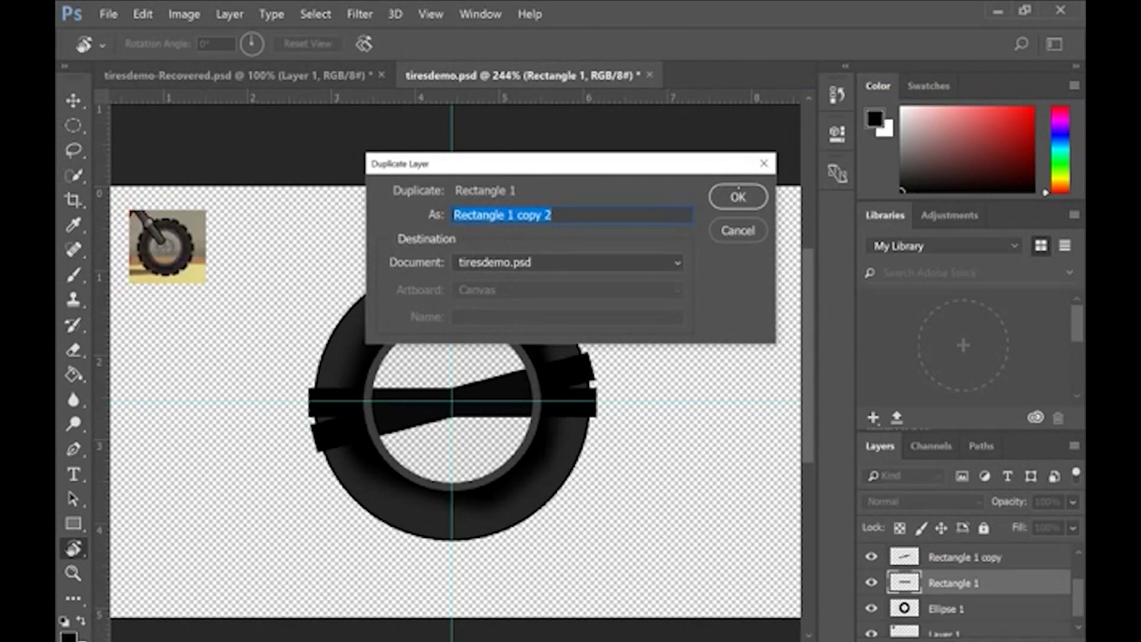
Step: Make a second copy of Rectangle 1 and rotate it to -28.30° so it sits beside the first copy
click(738, 197)
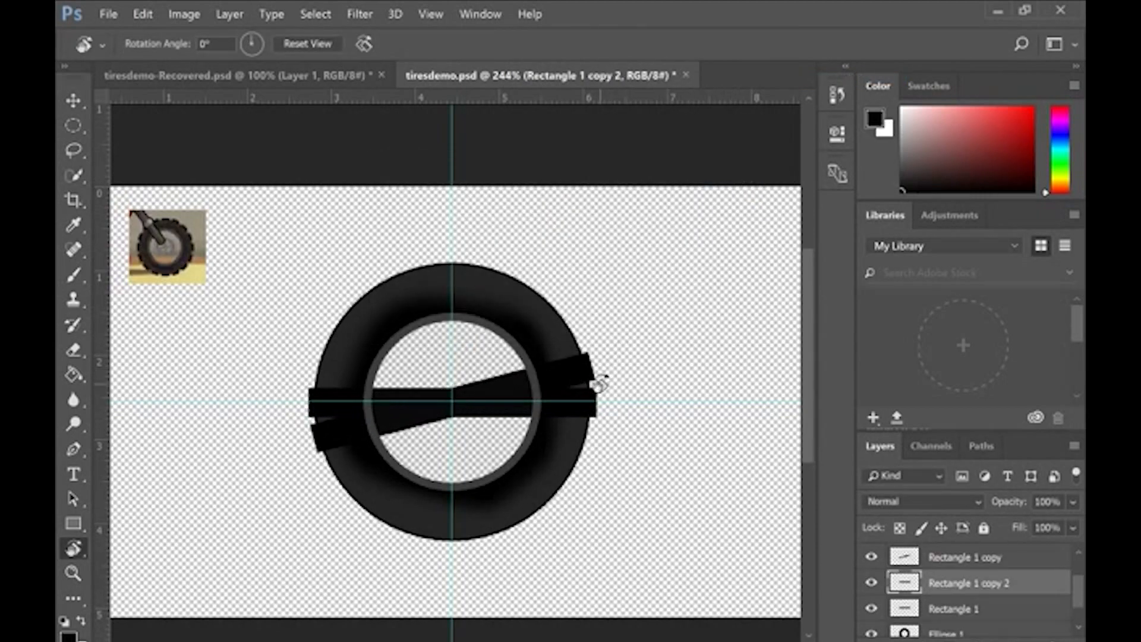
key(ctrl+t)
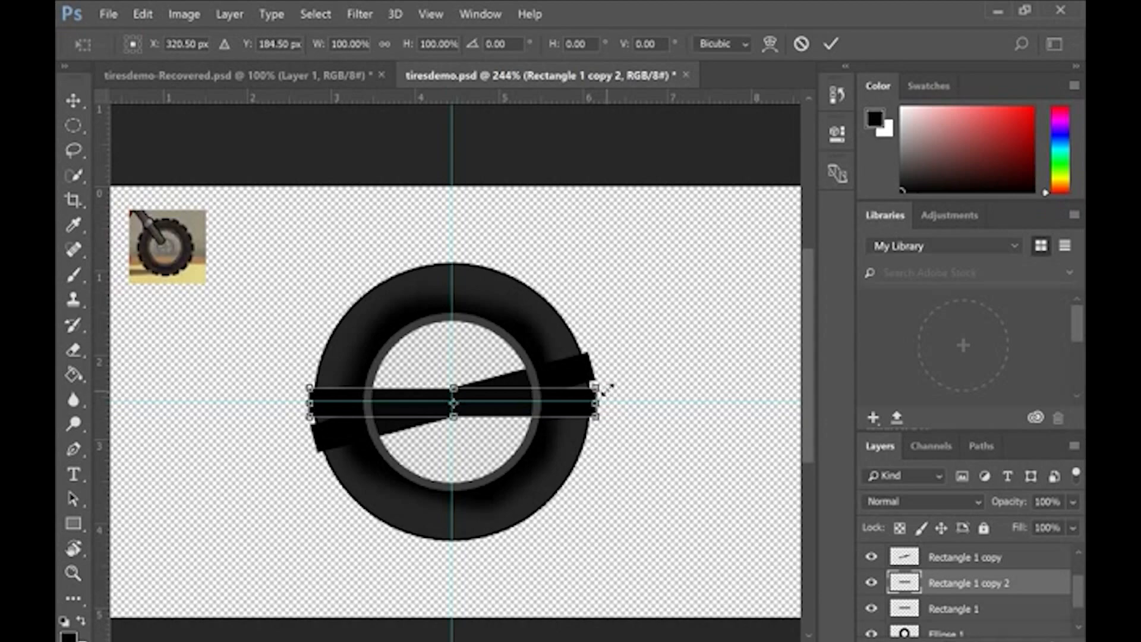
drag(610, 380, 580, 295)
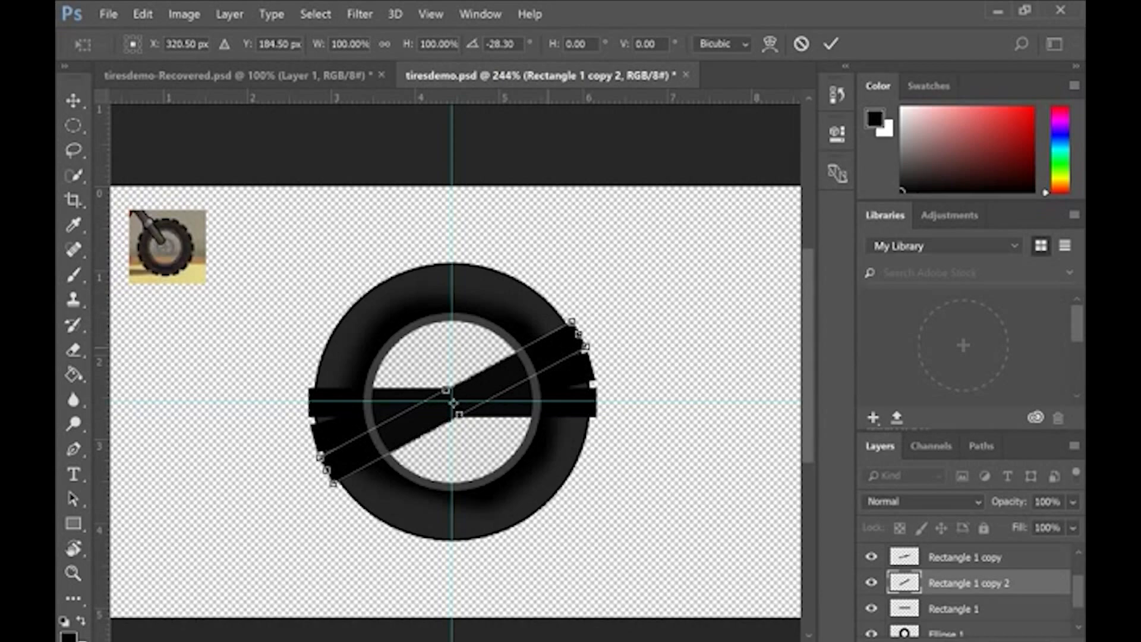
key(Return)
key(r)
Step: Add more rotated Rectangle 1 copies around the tire, fitting the last into the remaining gap at 11.47° and 67.95% height
click(955, 609)
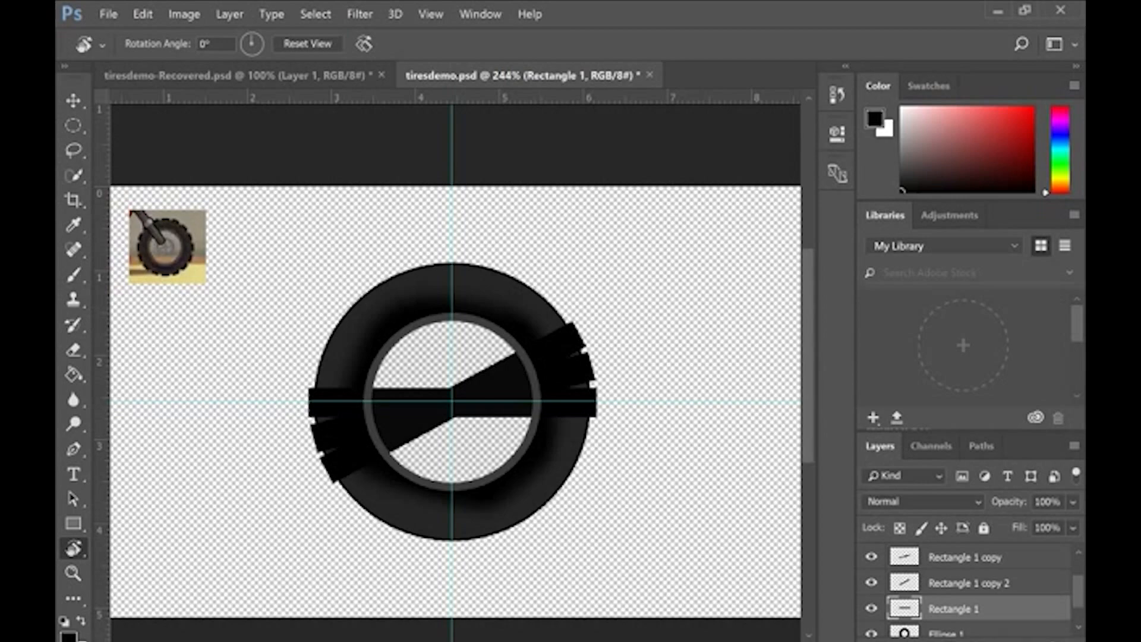
right_click(907, 607)
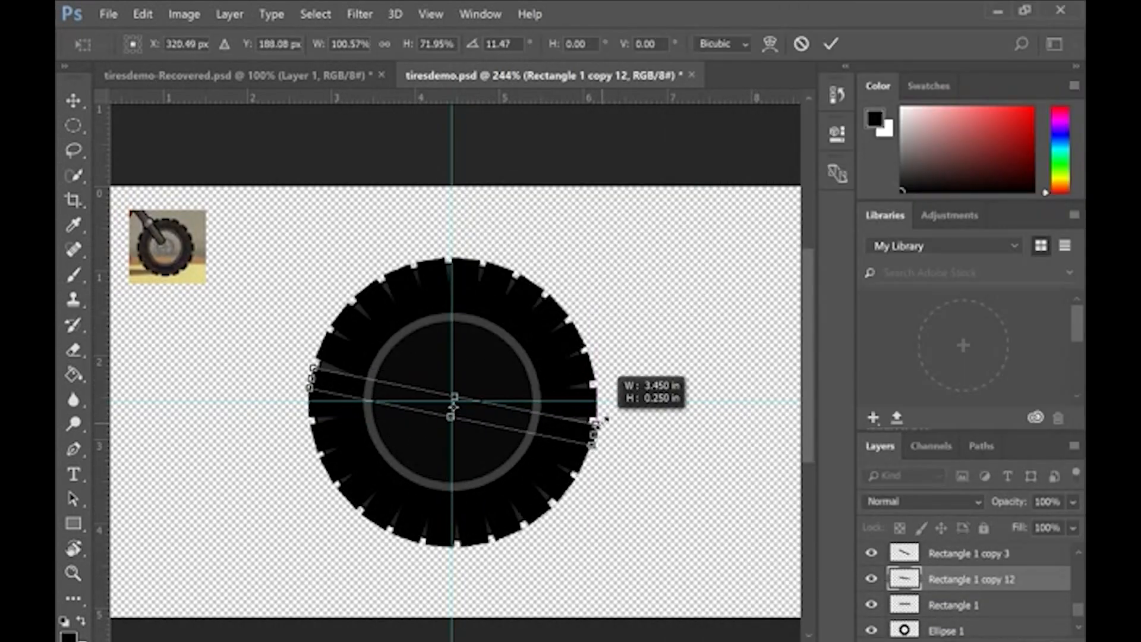
drag(598, 421, 602, 419)
drag(604, 419, 602, 422)
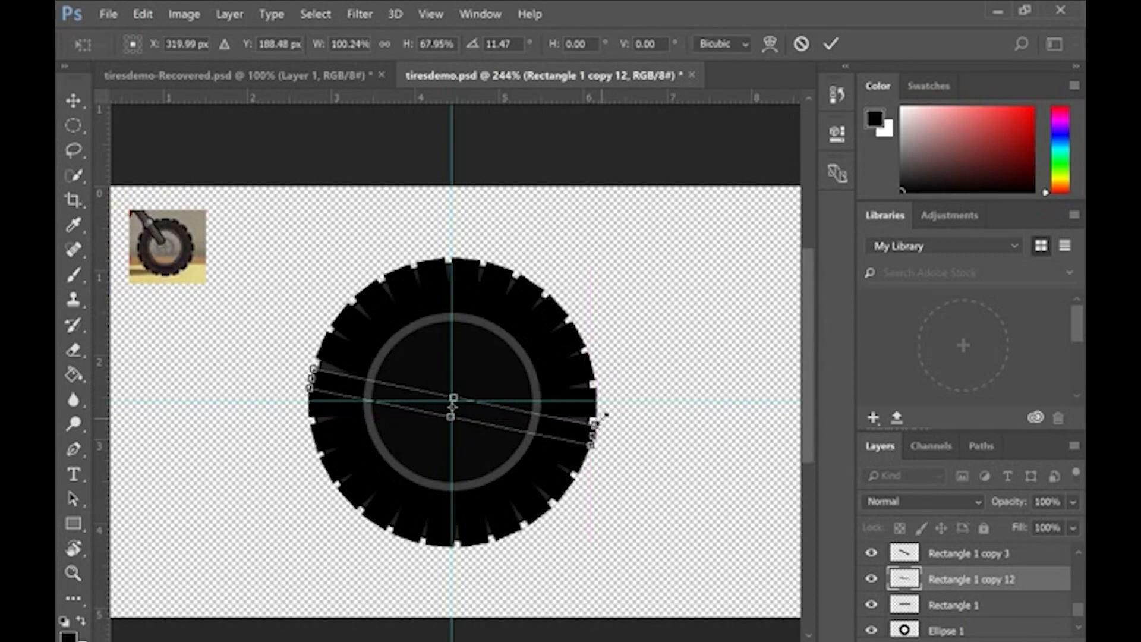
drag(529, 425, 530, 420)
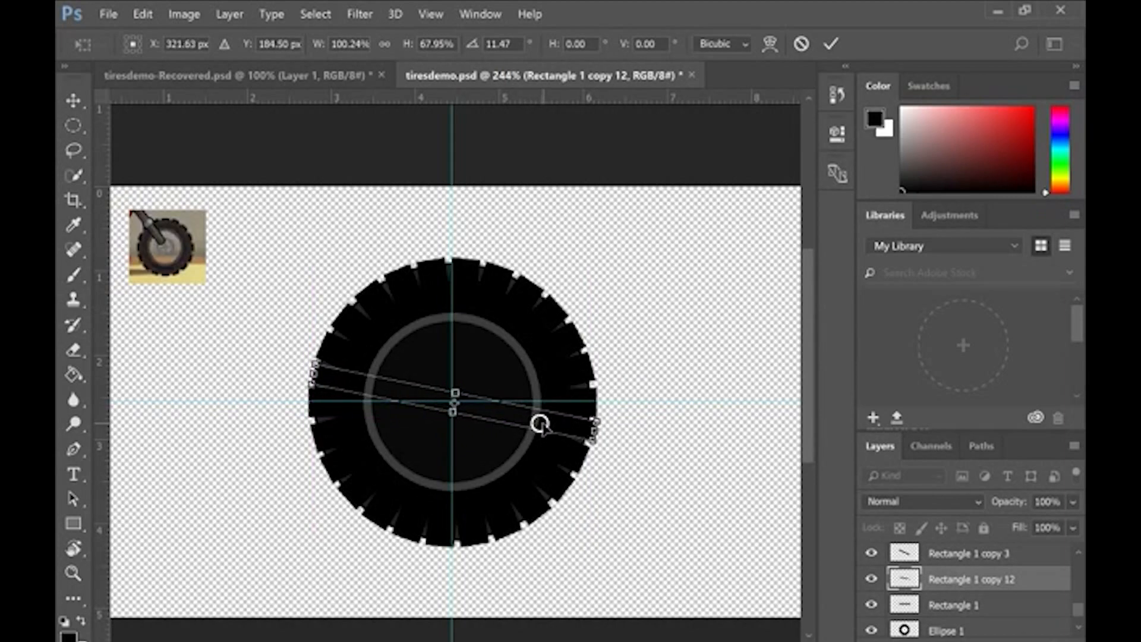
right_click(542, 423)
drag(512, 419, 510, 427)
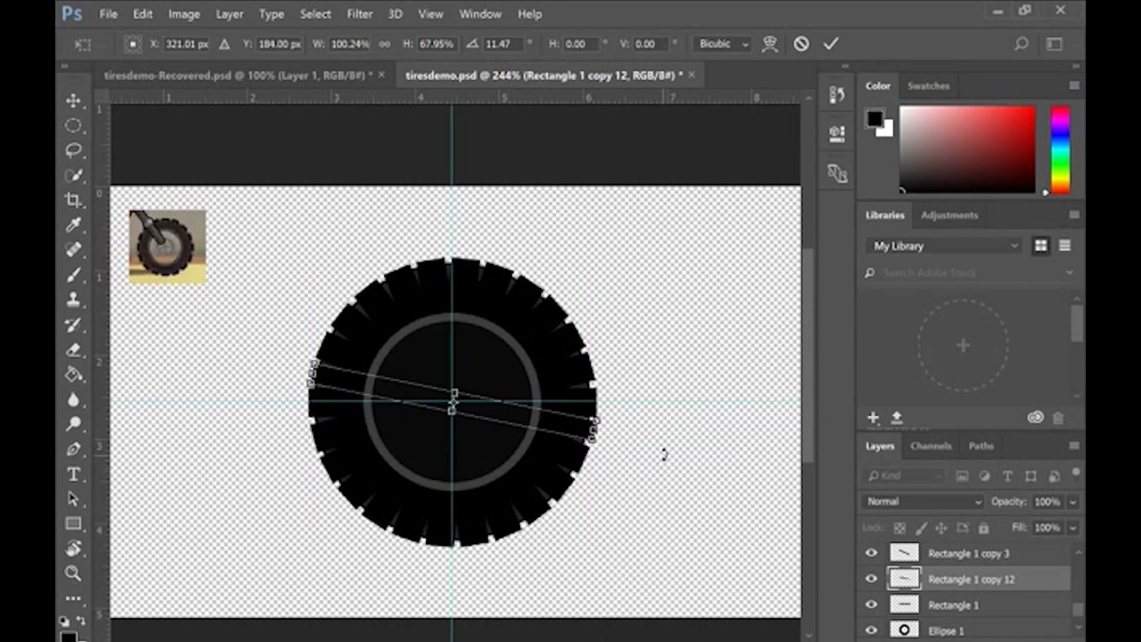
key(Return)
key(r)
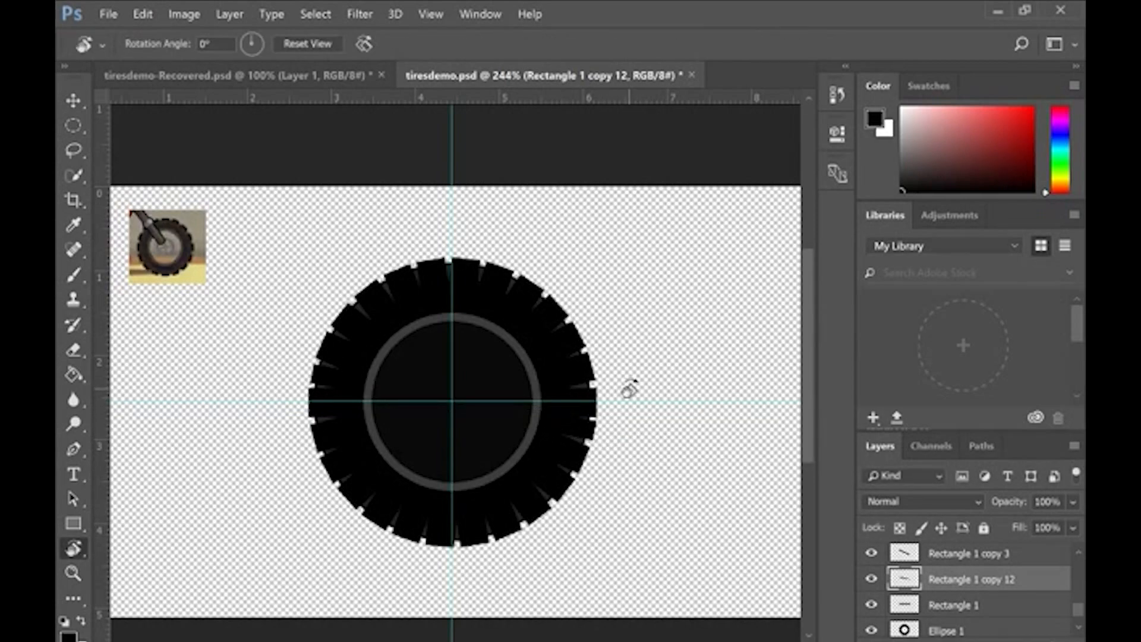
Step: Merge Rectangle 1 and all its rotated copies into a single tread layer
key(alt+bracketleft)
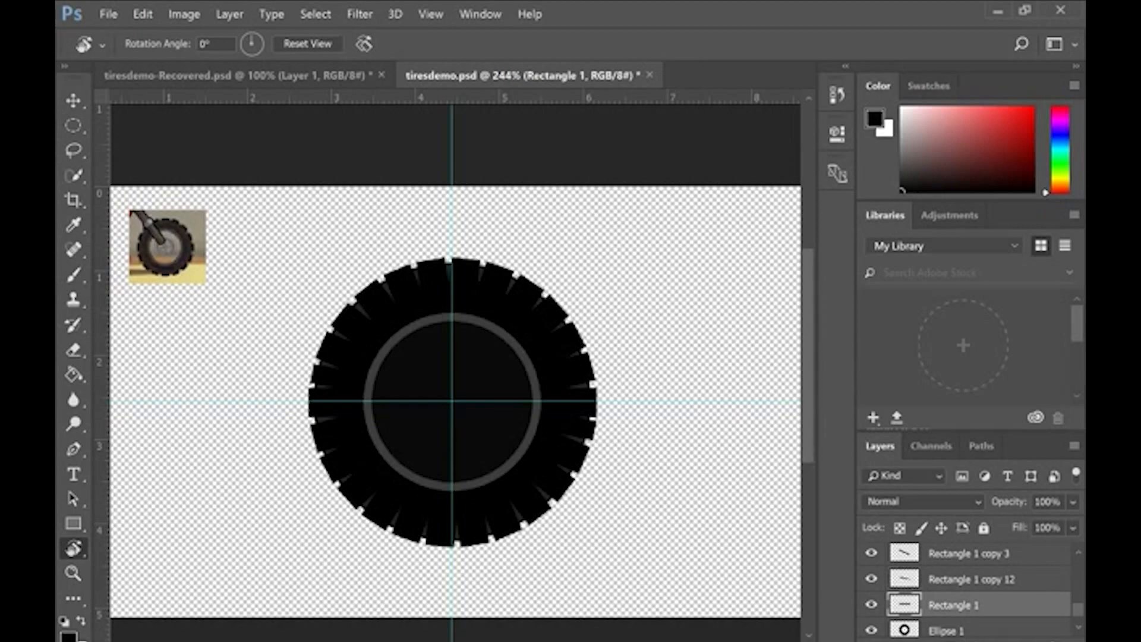
scroll(969, 592, up, 10)
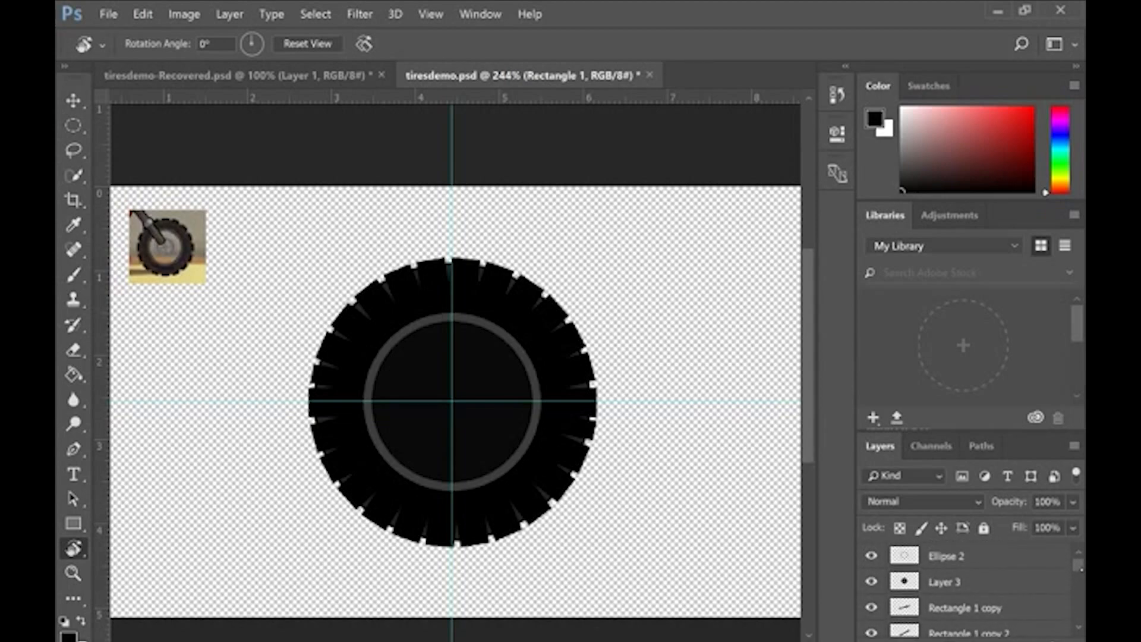
shift+click(978, 609)
right_click(975, 609)
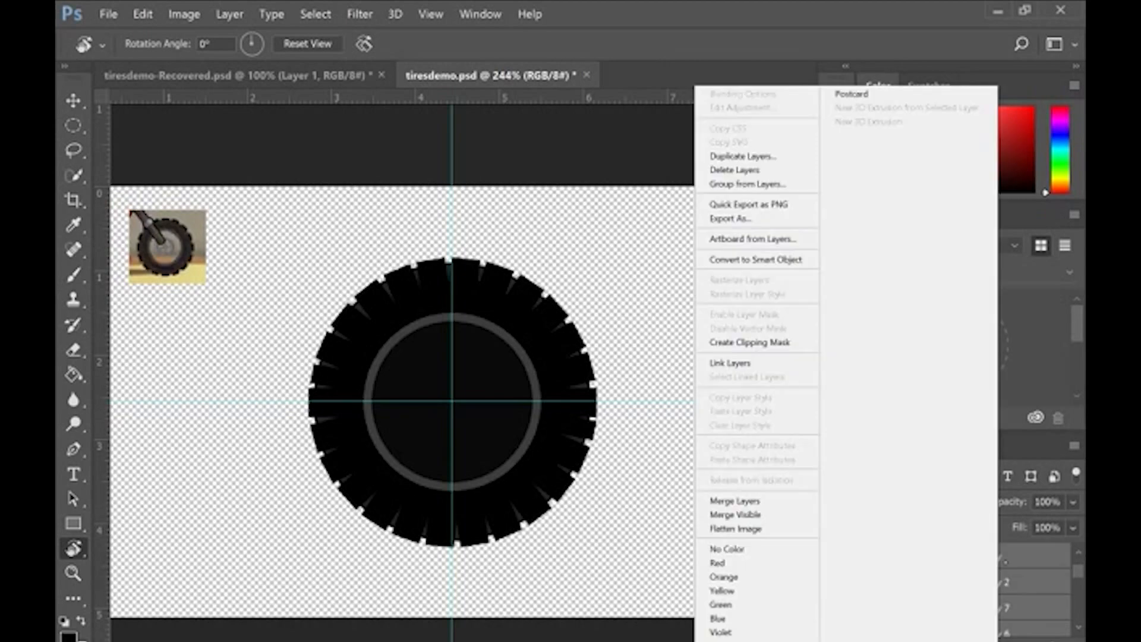
click(763, 501)
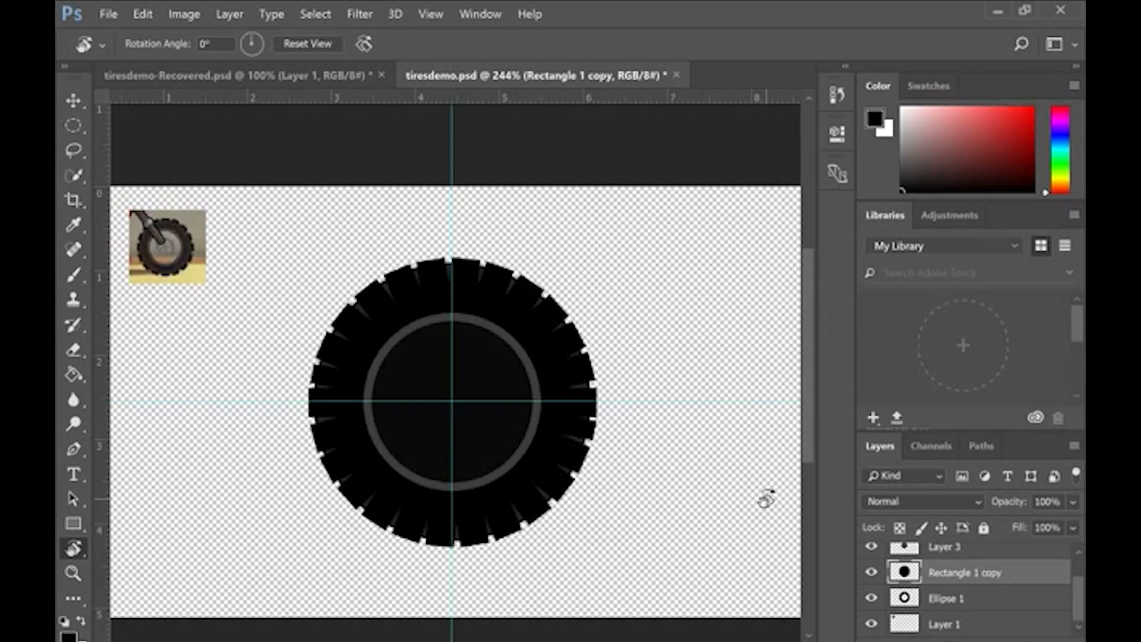
Step: Cut the centre out of the merged tread layer with a circular selection drawn from the guide intersection to the grey rim
key(m)
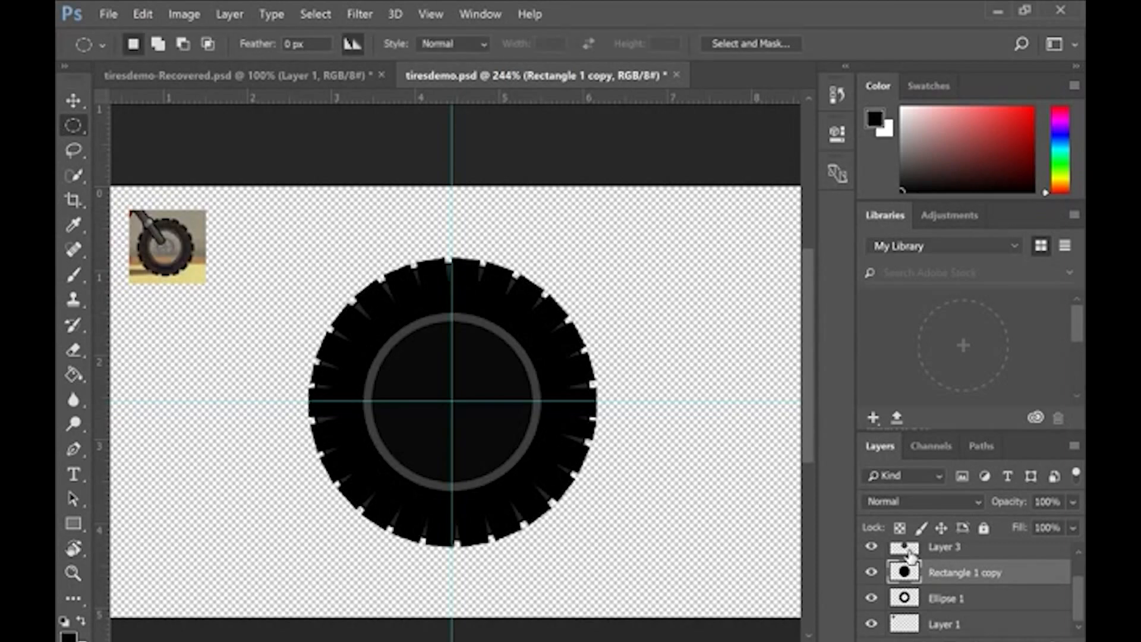
drag(453, 402, 567, 483)
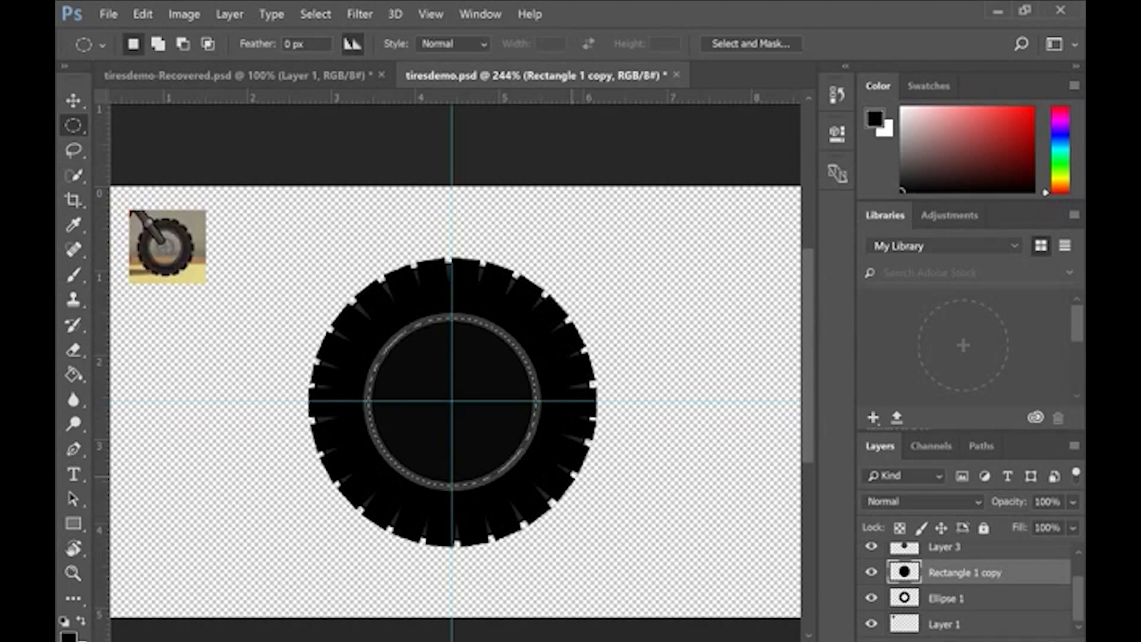
key(v)
drag(494, 370, 685, 258)
key(ctrl+x)
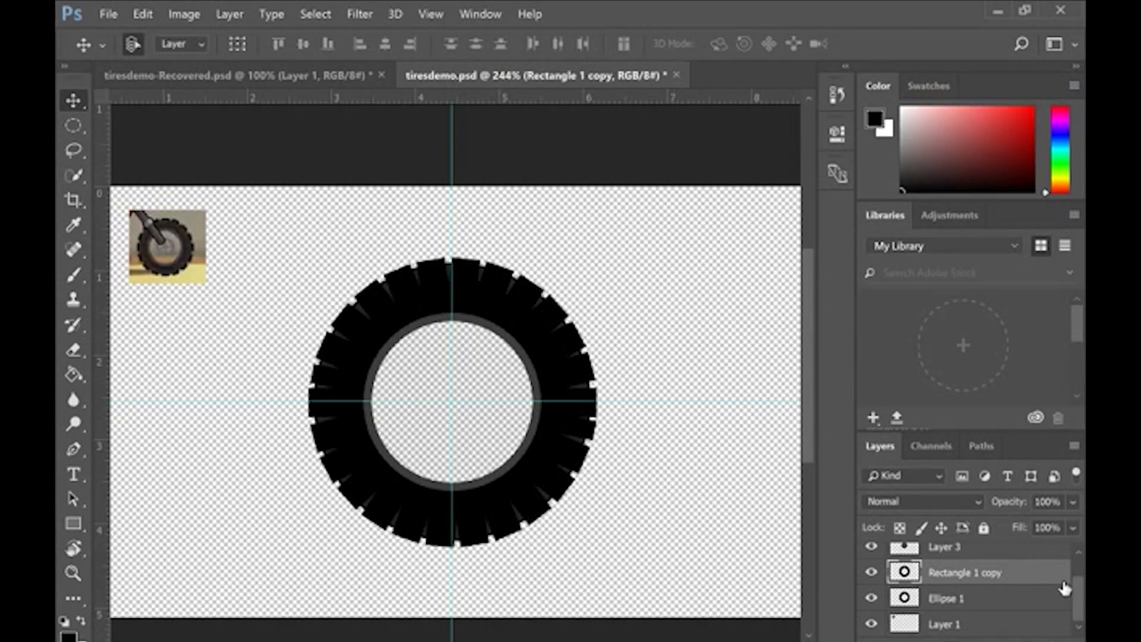
Step: Move the merged Rectangle 1 copy layer below Ellipse 1 so the knobs sit behind the rubber ring
scroll(1065, 585, up, 1)
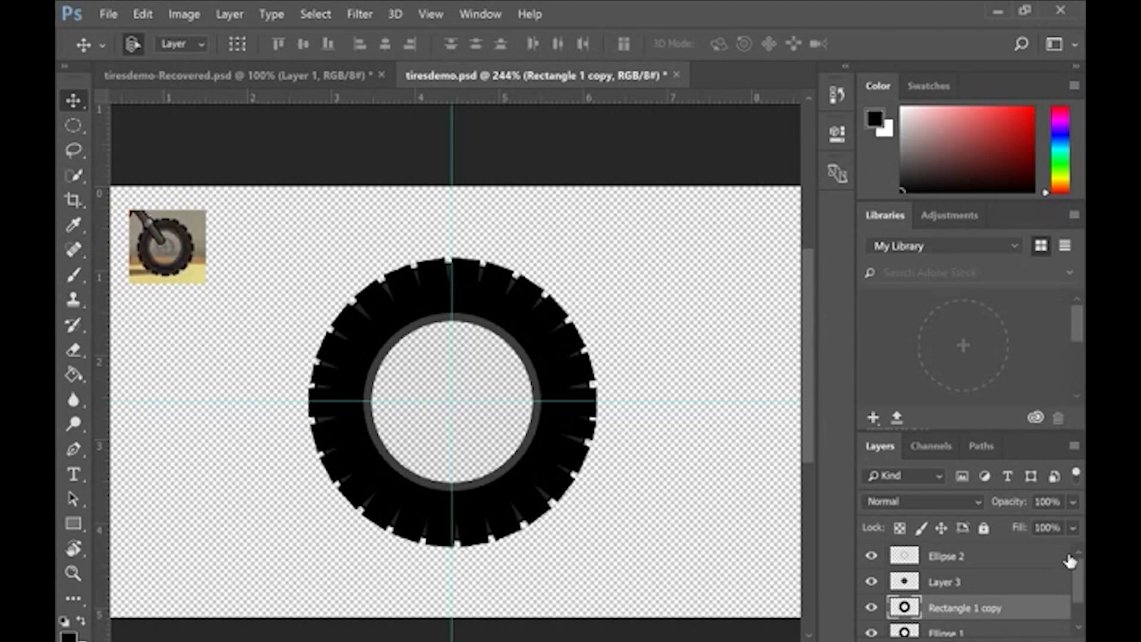
scroll(1070, 560, down, 1)
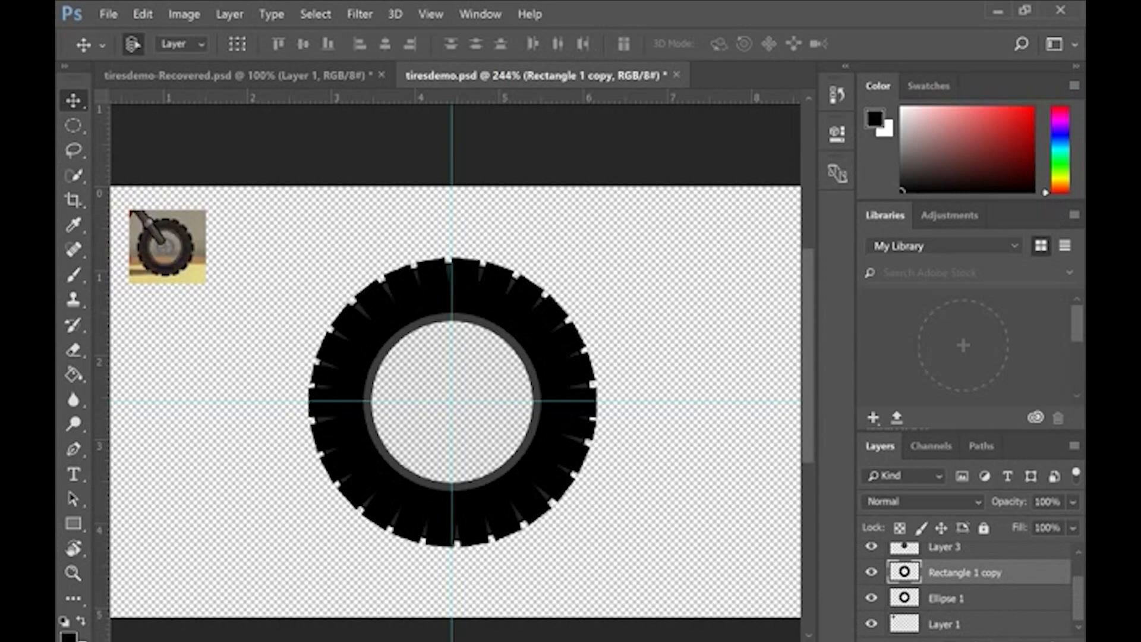
scroll(1064, 571, up, 1)
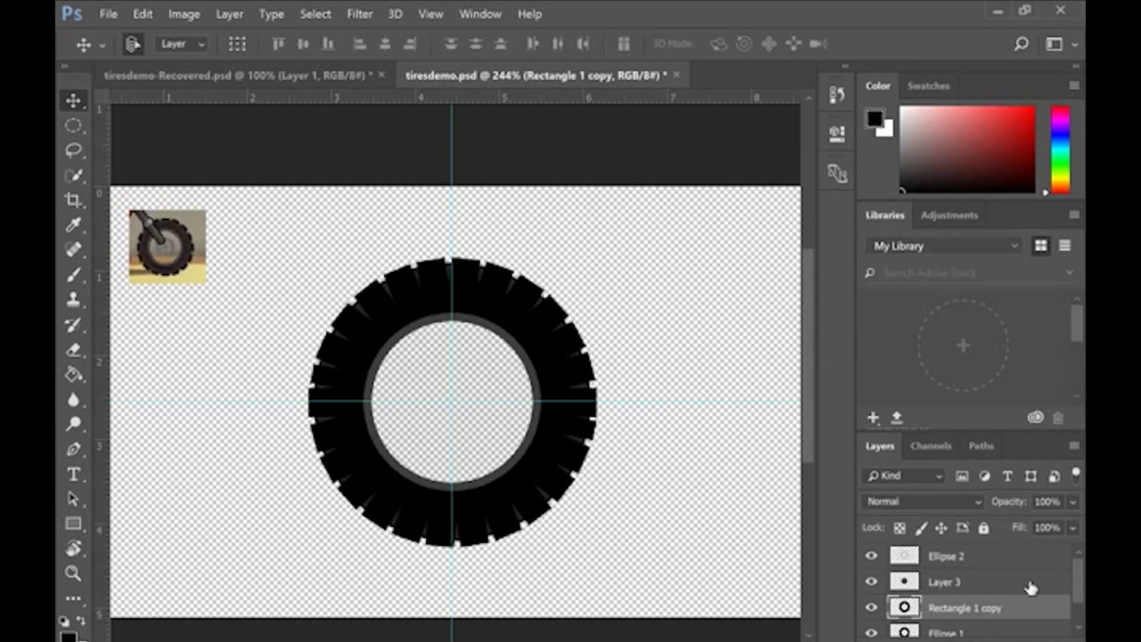
scroll(1031, 588, down, 1)
drag(928, 584, 930, 603)
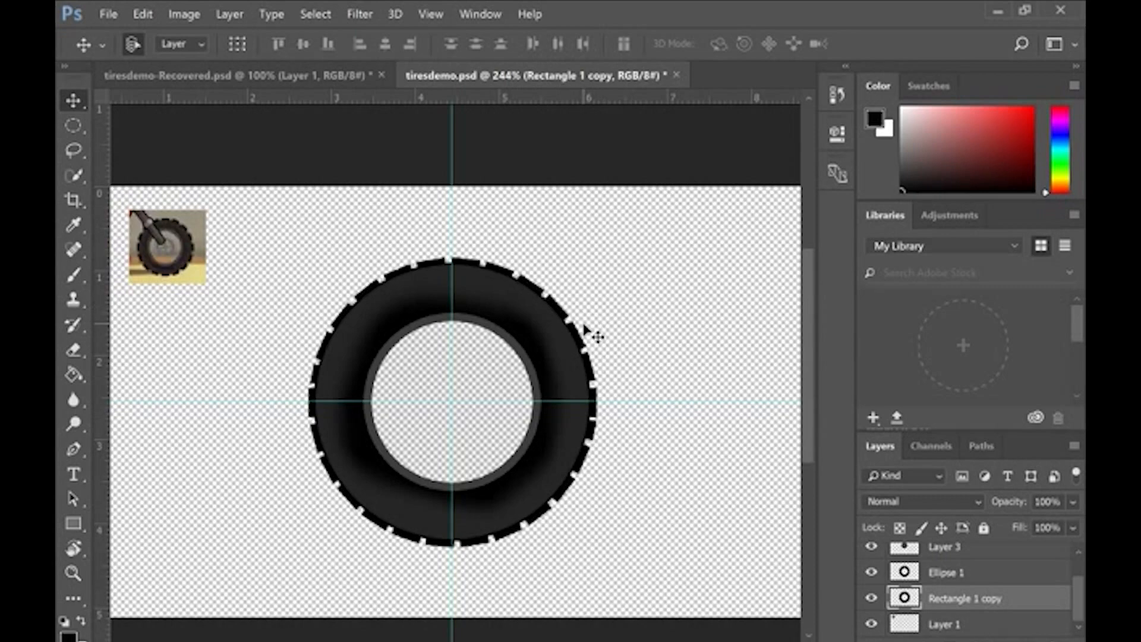
Step: Clean up the gaps between the tread knobs around the tire's outer edge with the 13 px Eraser
key(l)
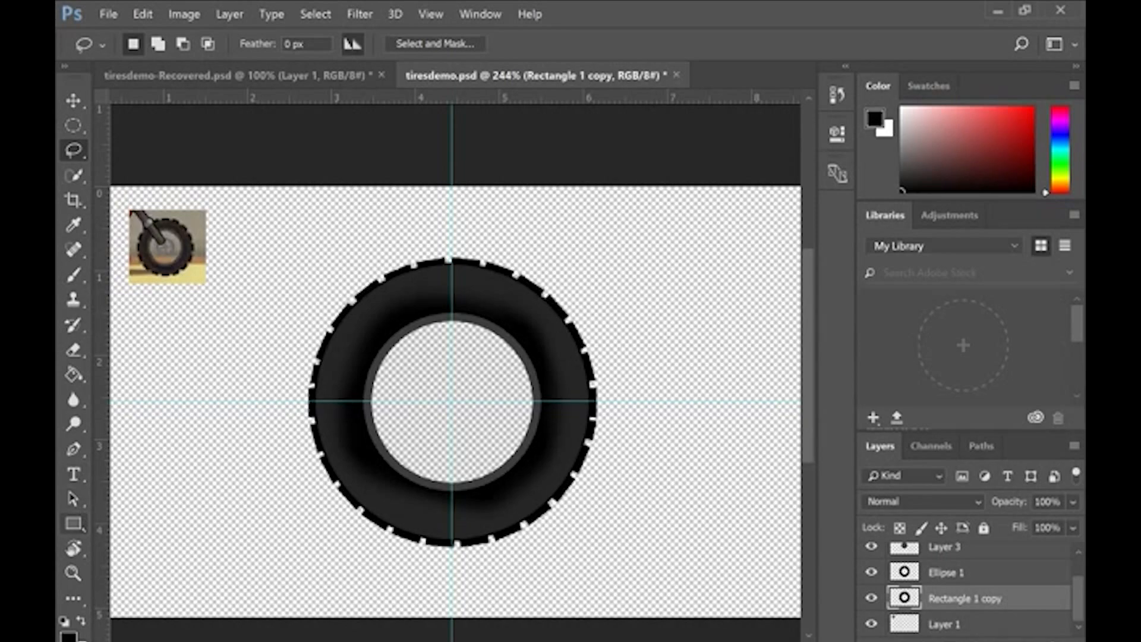
click(74, 349)
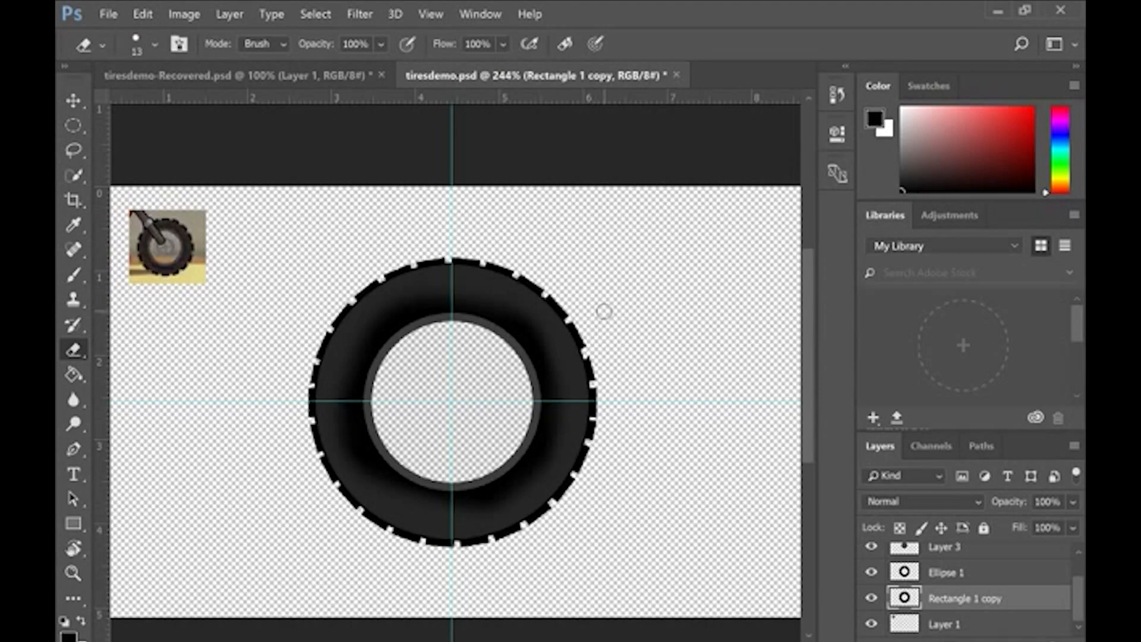
scroll(567, 356, up, 3)
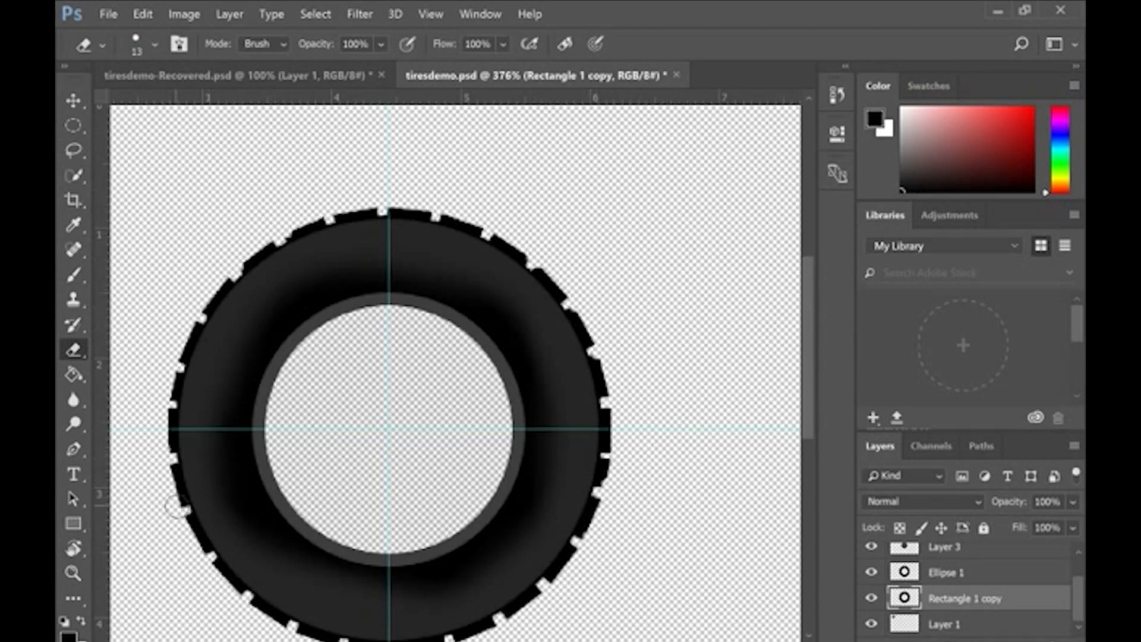
drag(433, 192, 455, 108)
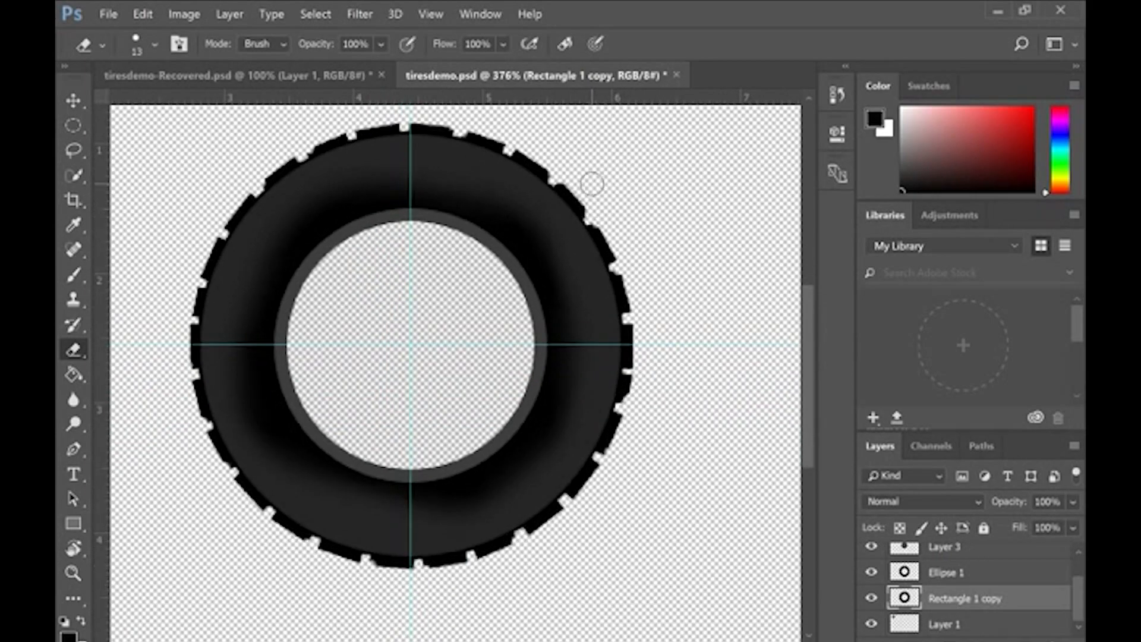
scroll(592, 184, down, 6)
scroll(592, 184, up, 5)
scroll(592, 184, down, 4)
scroll(592, 183, up, 3)
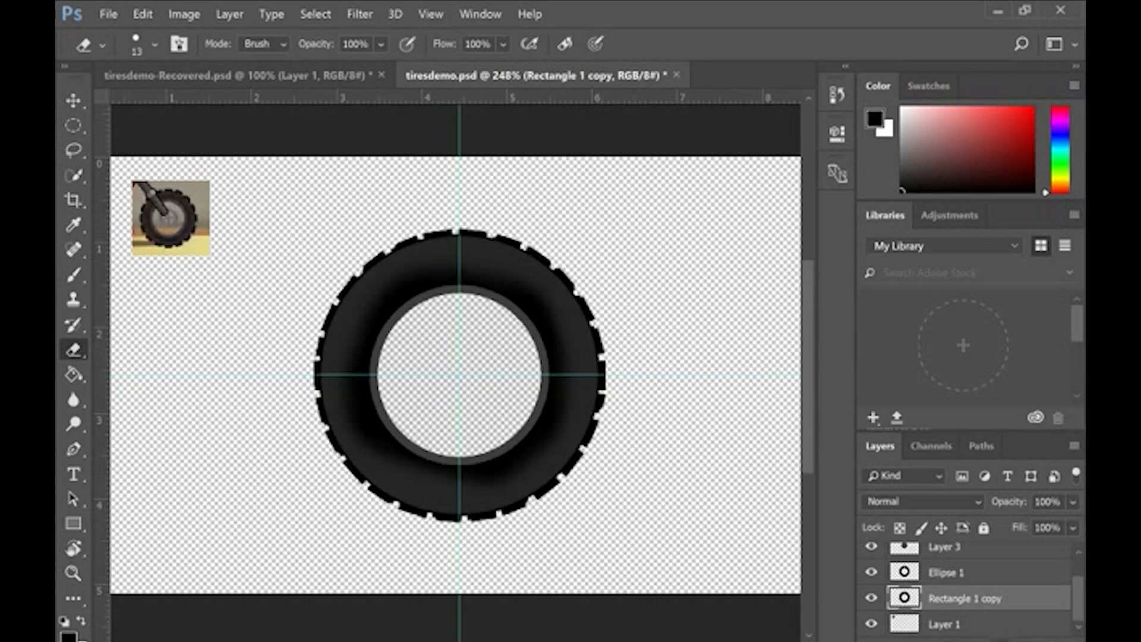
Step: Create a new layer and move it to the top of the layer stack
key(ctrl+shift+alt+n)
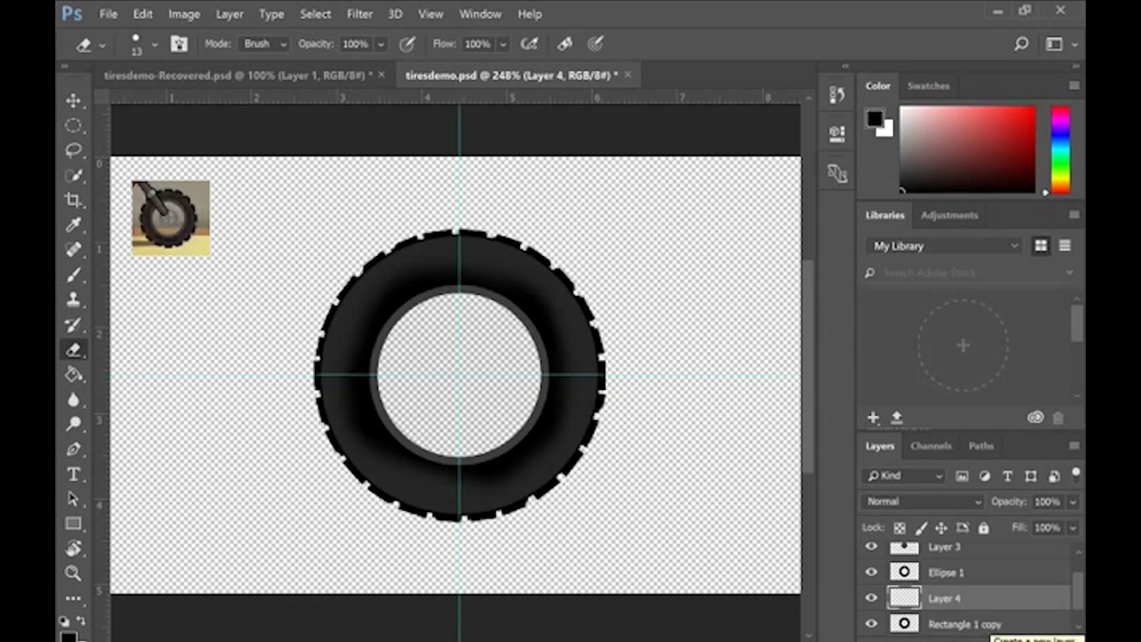
scroll(921, 571, up, 2)
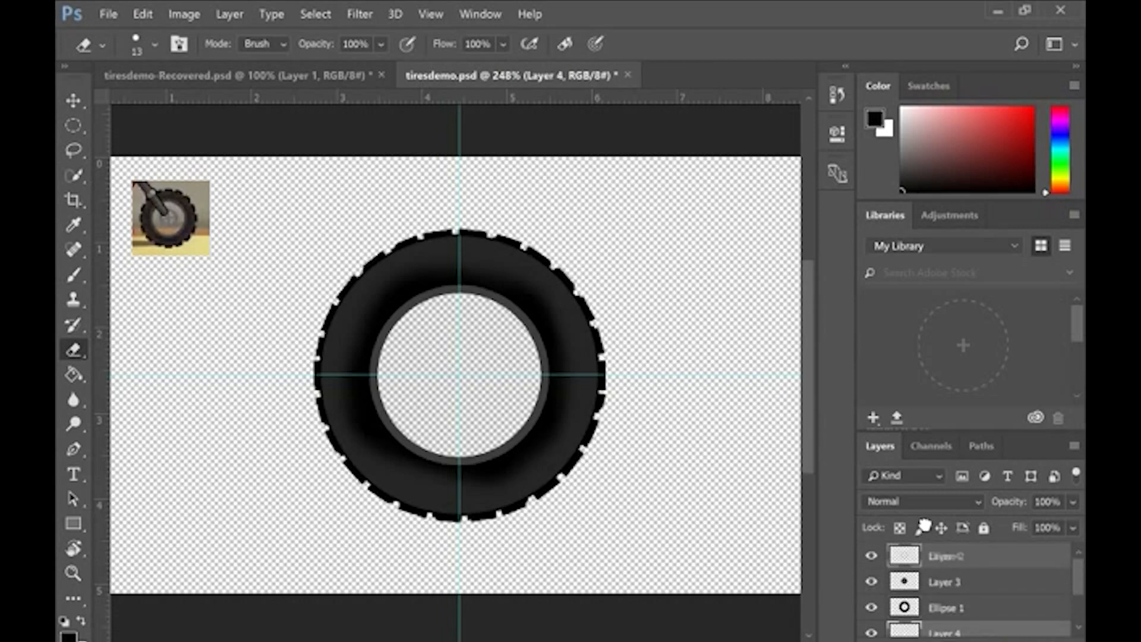
drag(920, 553, 920, 555)
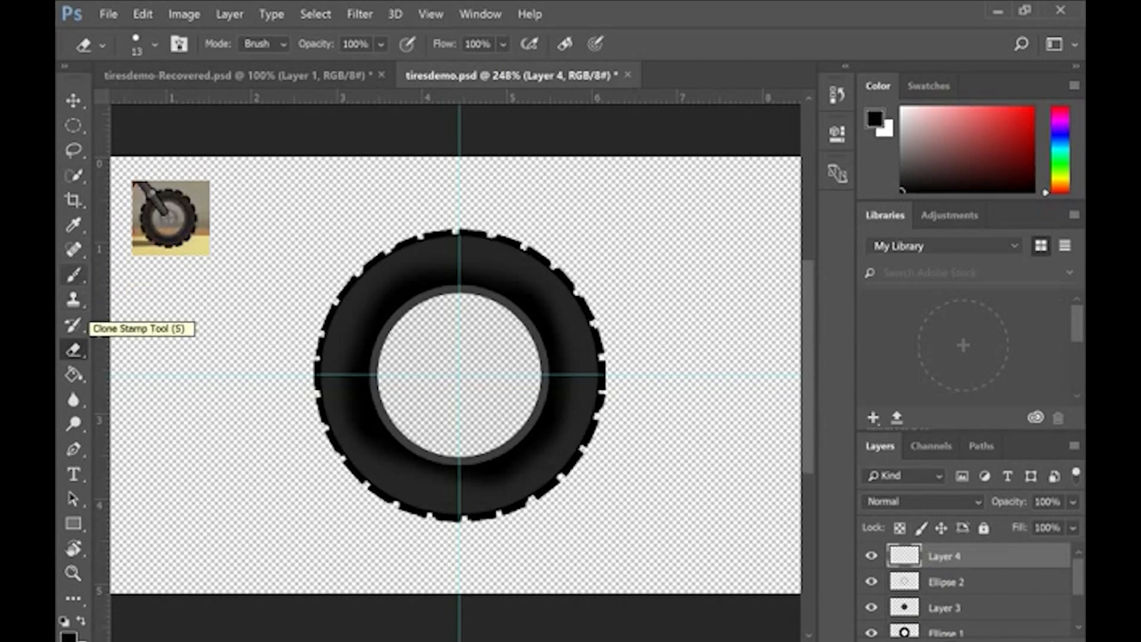
Step: Draw a 60 px circle centred on the guide intersection with the Ellipse tool as the wheel's hub
right_click(73, 524)
click(133, 567)
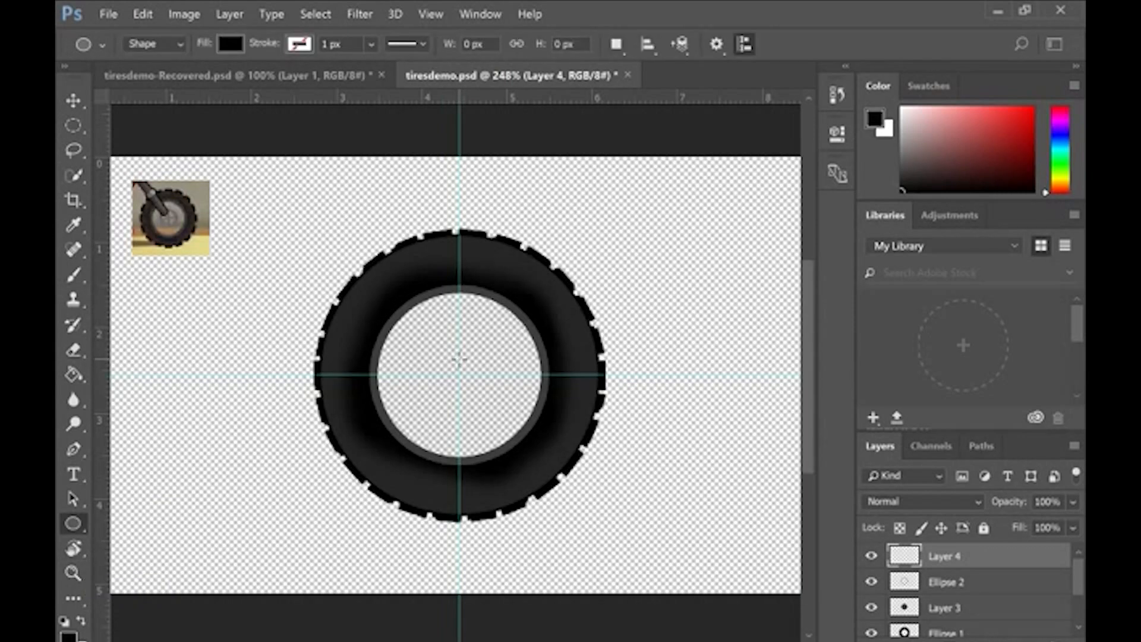
mouse_move(459, 375)
mouse_down()
mouse_move(505, 419)
mouse_move(494, 411)
mouse_up()
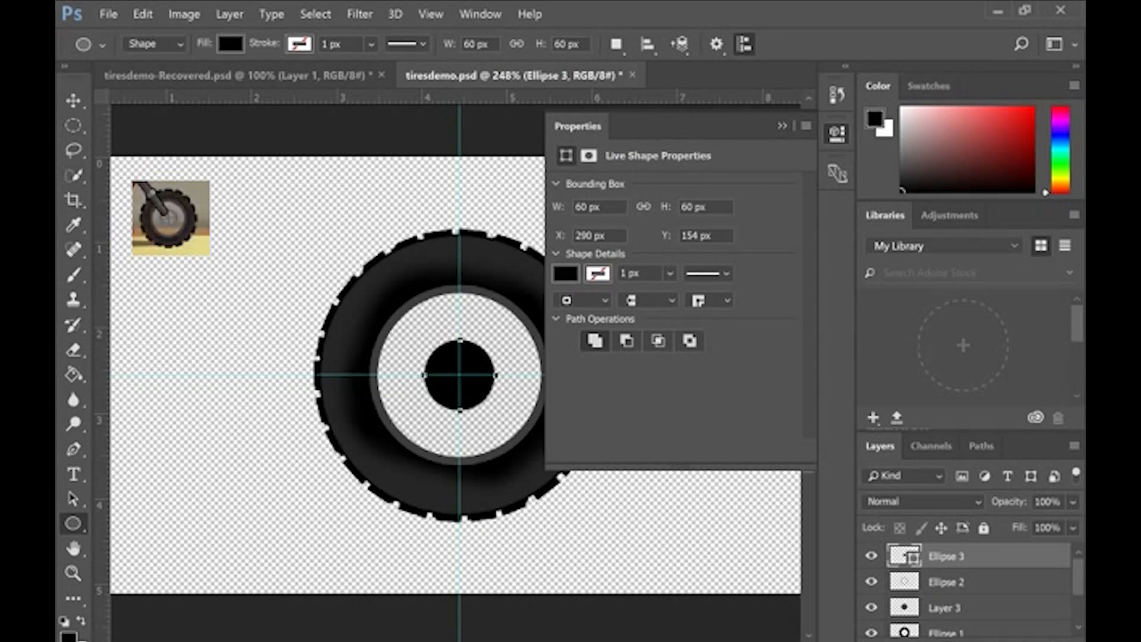
Step: Change the hub circle's fill colour to dark grey #575656
double_click(904, 556)
drag(383, 321, 386, 213)
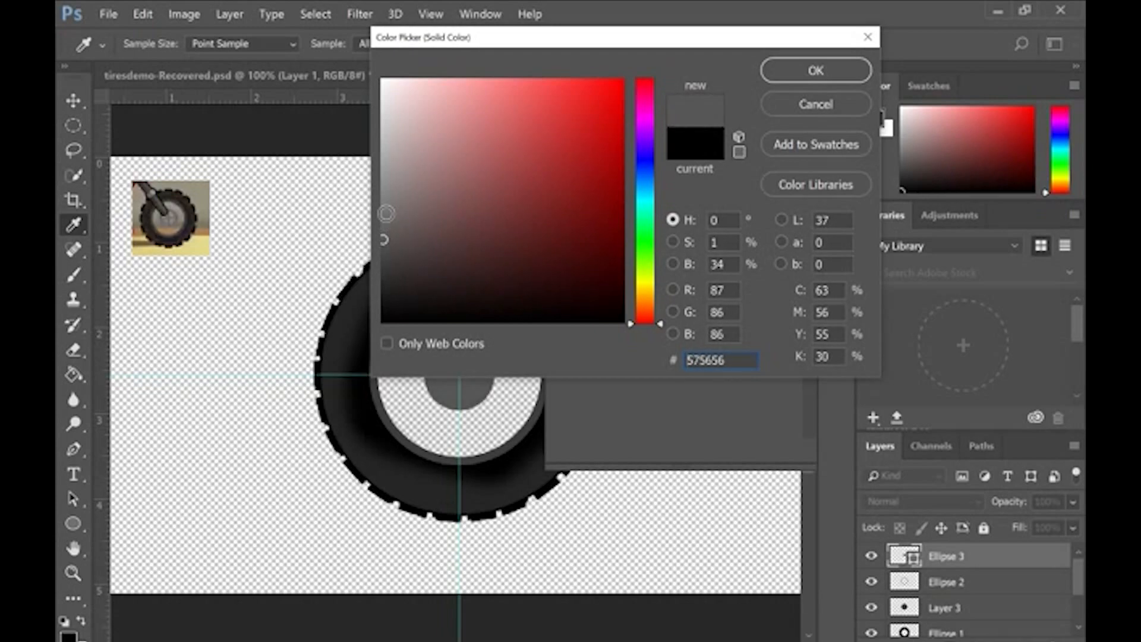
click(815, 70)
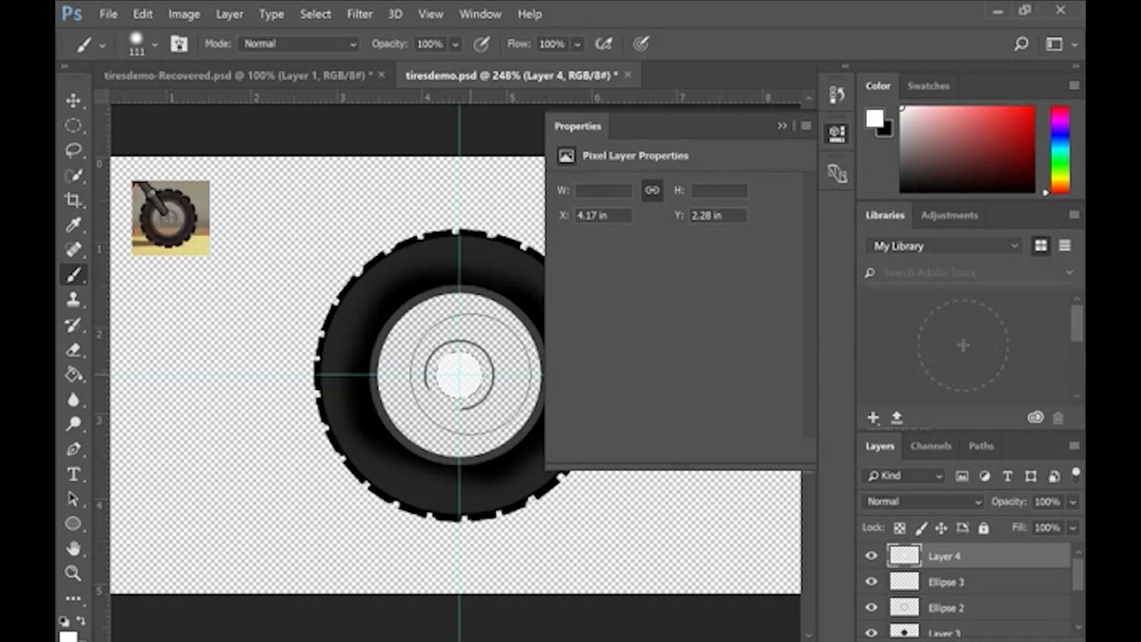
Step: Soften the edges of the white hub highlight on Layer 4 with a soft 159 px Eraser, and select the Ellipse 3 layer
click(73, 350)
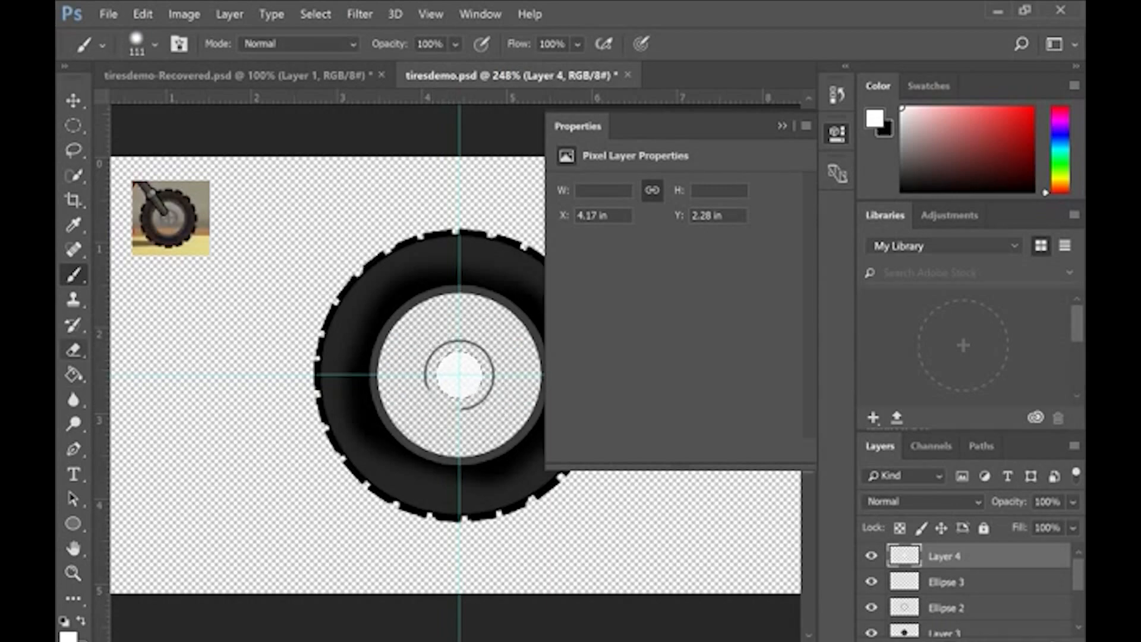
click(154, 44)
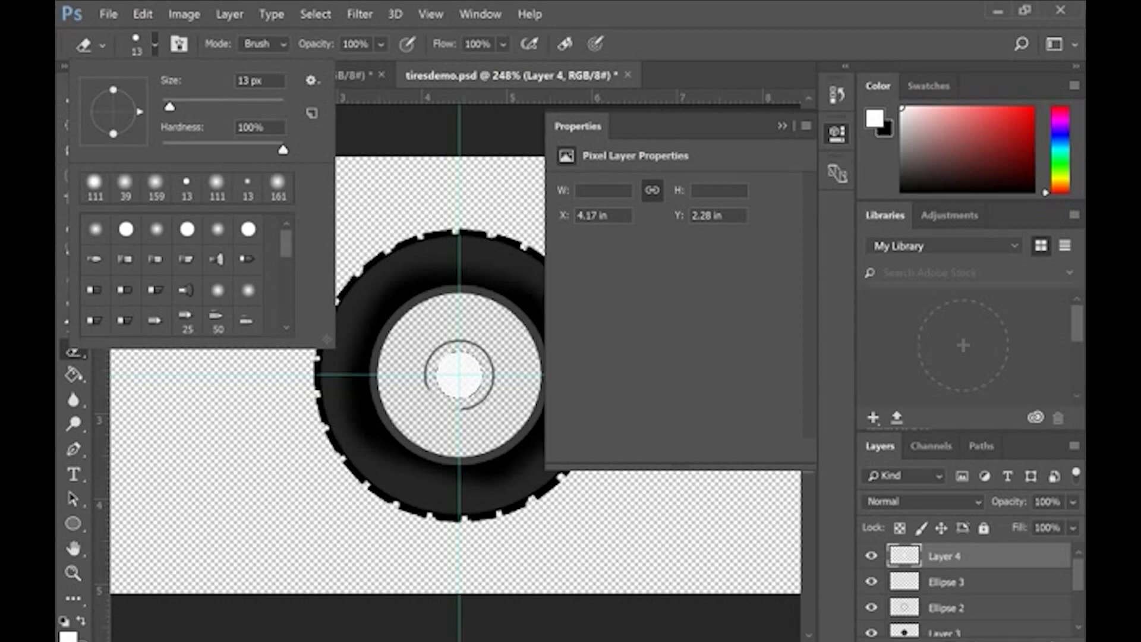
click(155, 184)
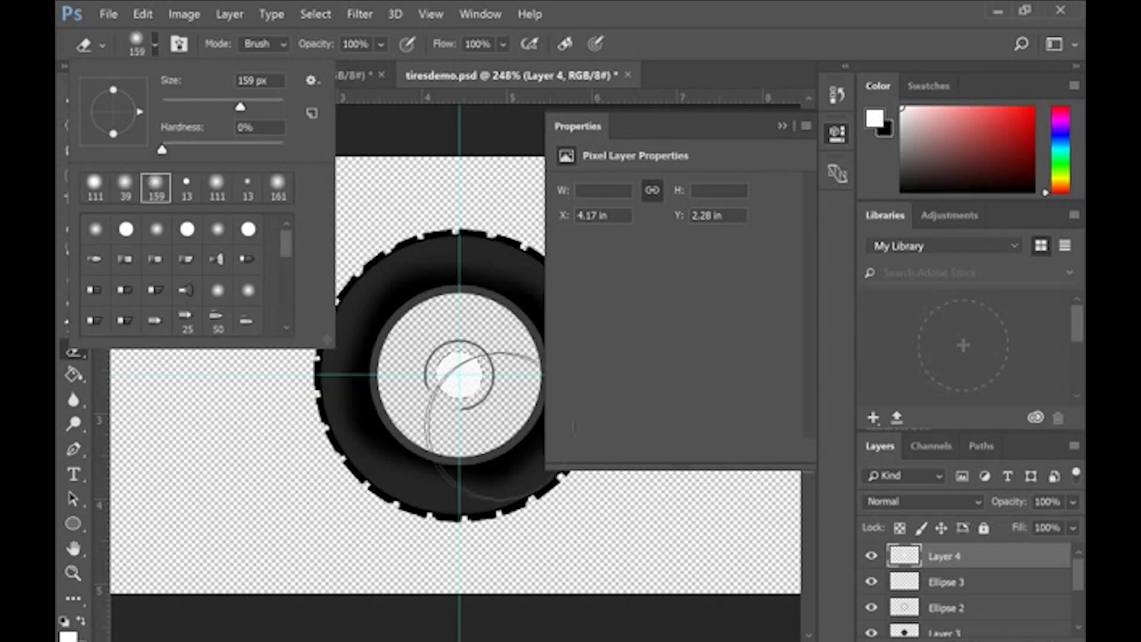
drag(499, 426, 500, 407)
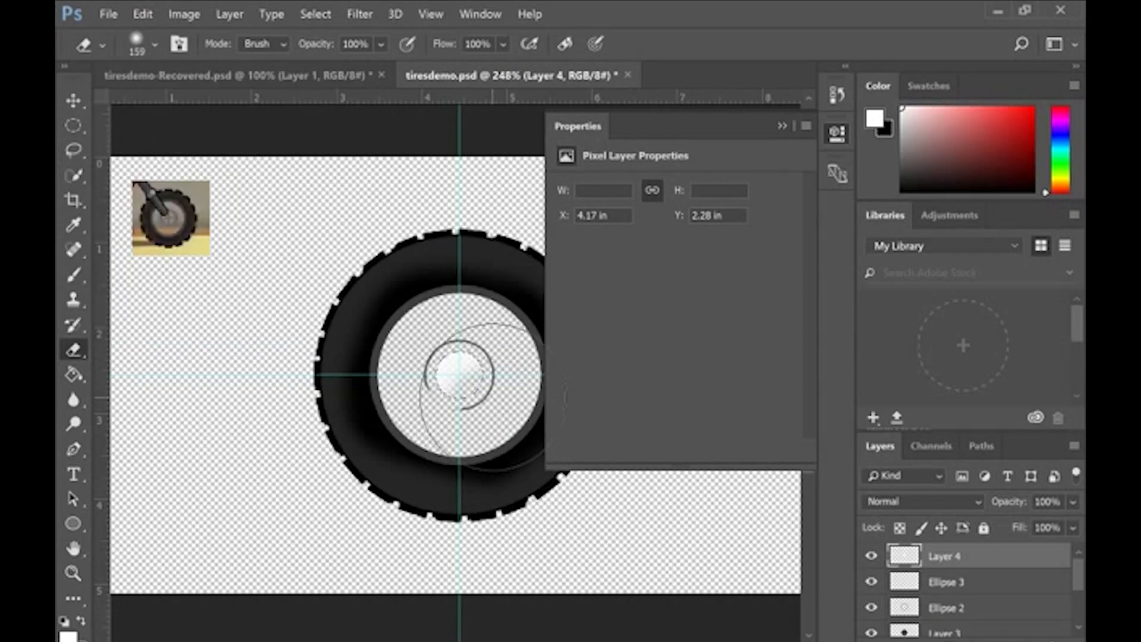
key(ctrl+z)
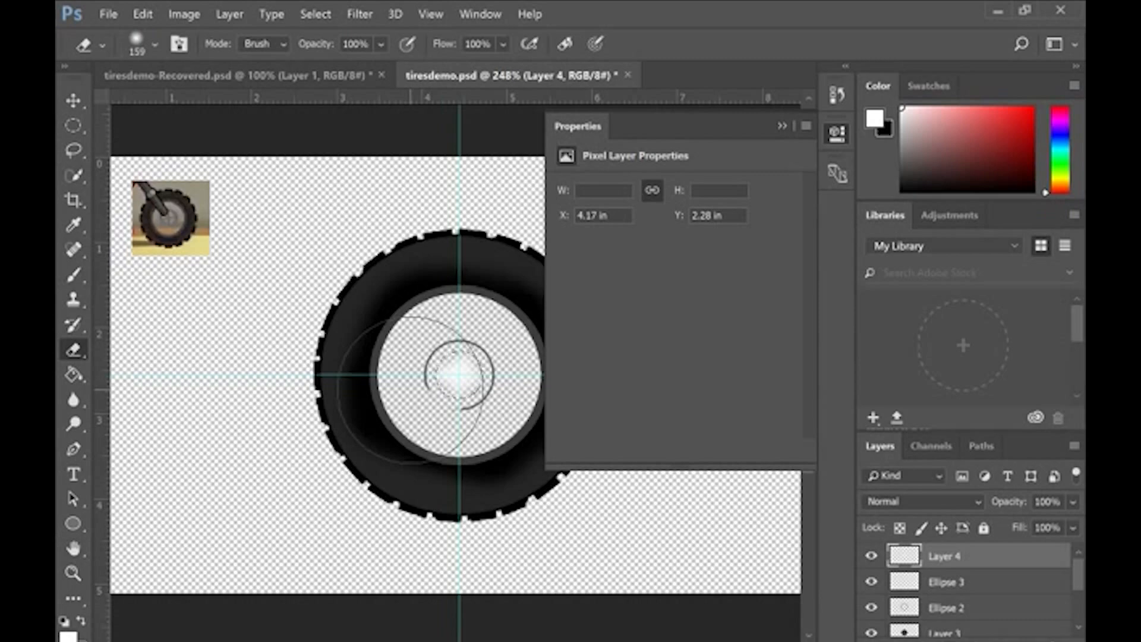
click(975, 582)
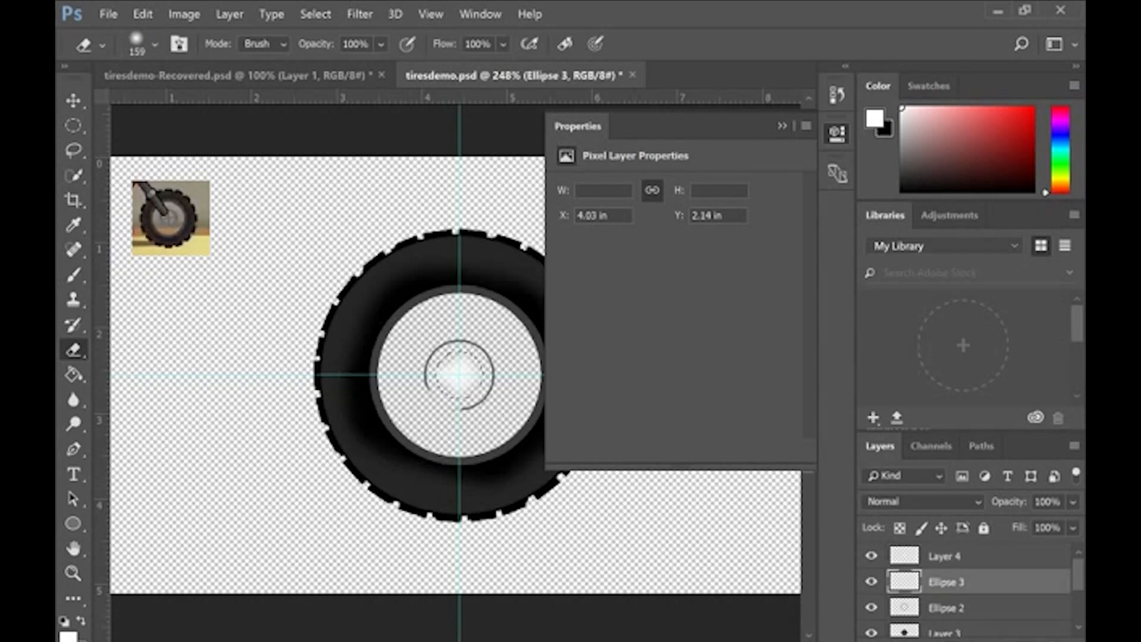
Step: Try reducing the Ellipse 3 layer's opacity to 90% and then 86%
double_click(1053, 501)
click(1053, 502)
double_click(1054, 502)
text(90)
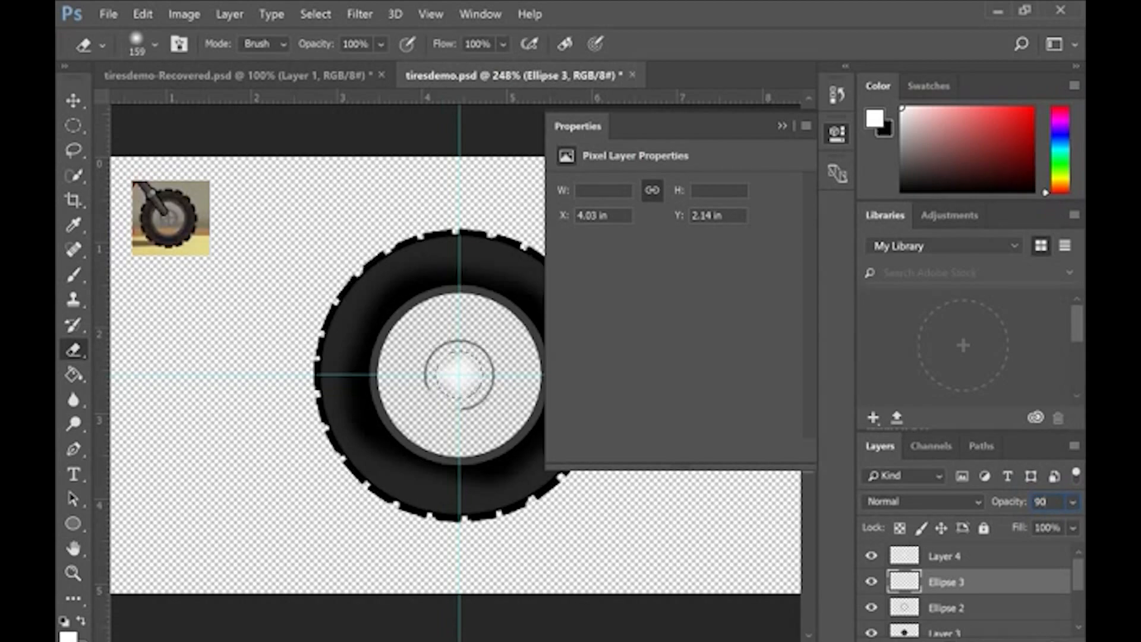
key(BackSpace)
key(BackSpace)
text(86)
key(BackSpace)
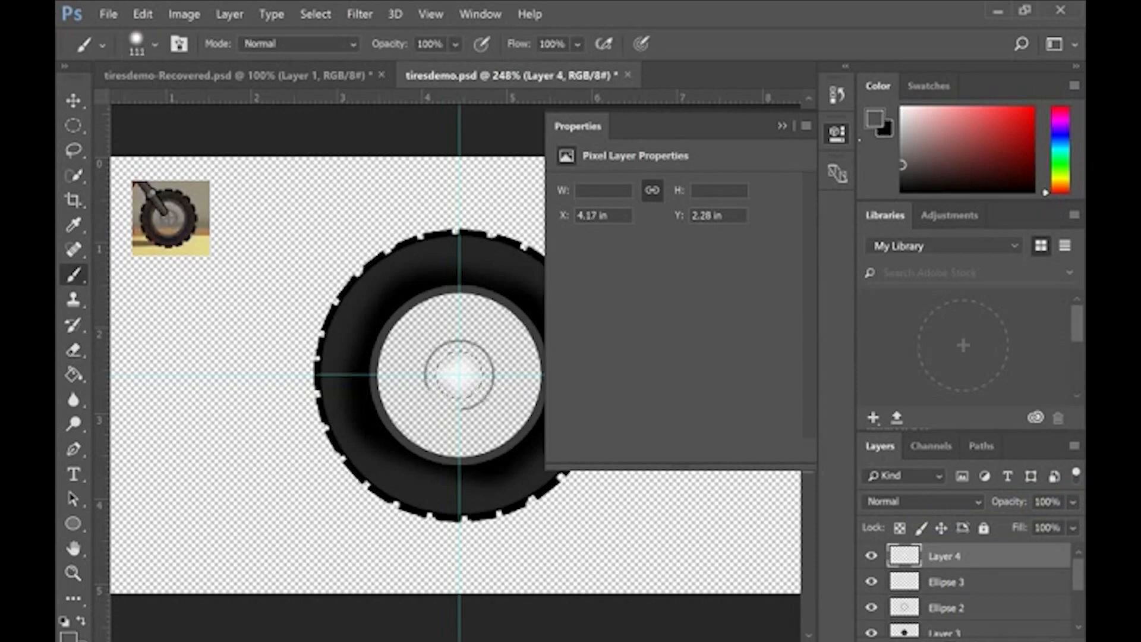
Step: Paint a thin dark grey cross through the hub centre on Layer 4 with a 4 px brush, inside a circular selection
click(73, 125)
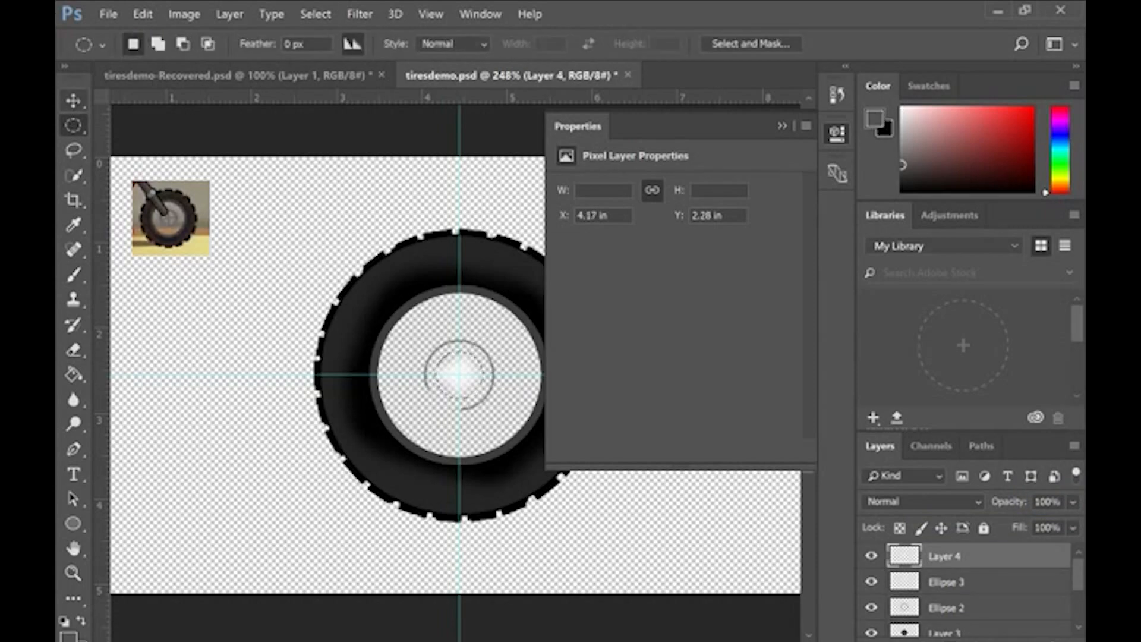
drag(460, 374, 490, 403)
key(b)
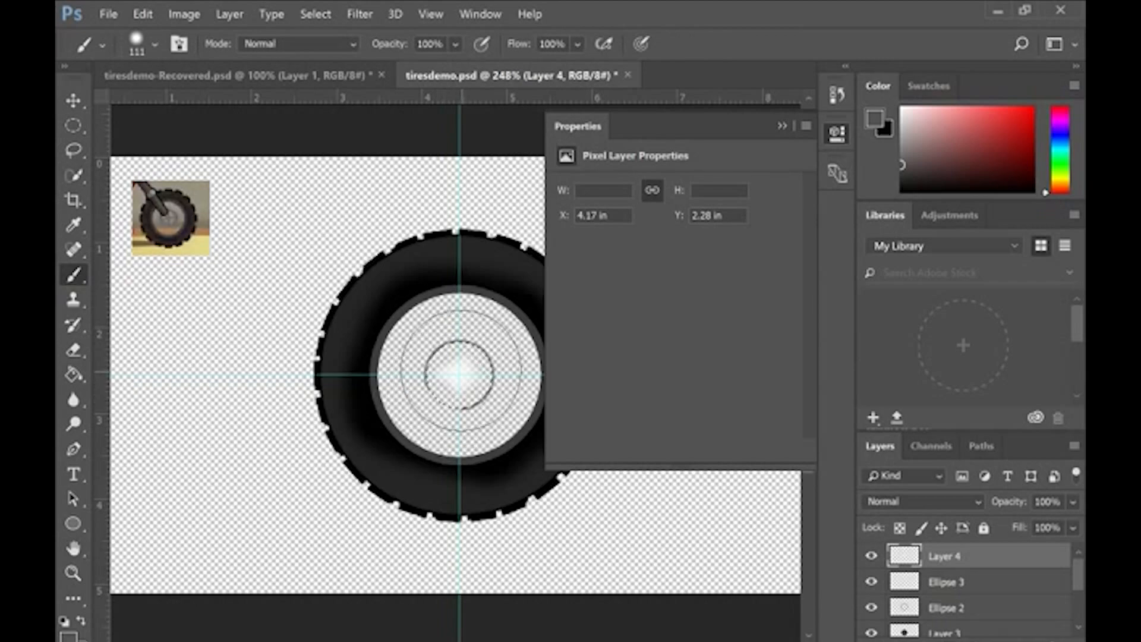
click(154, 44)
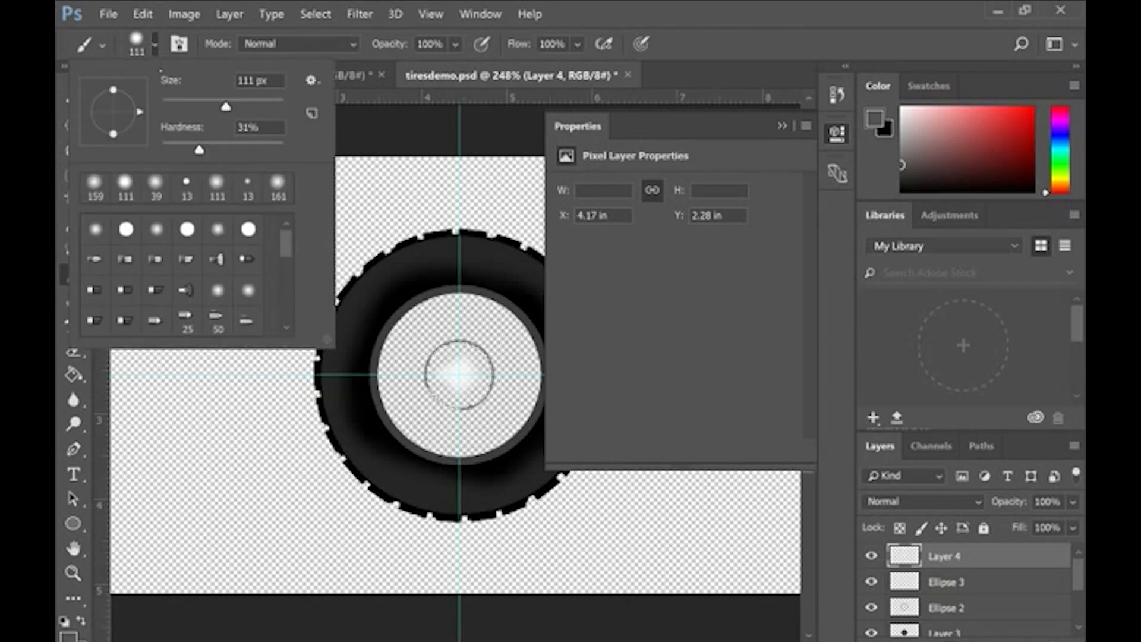
click(168, 102)
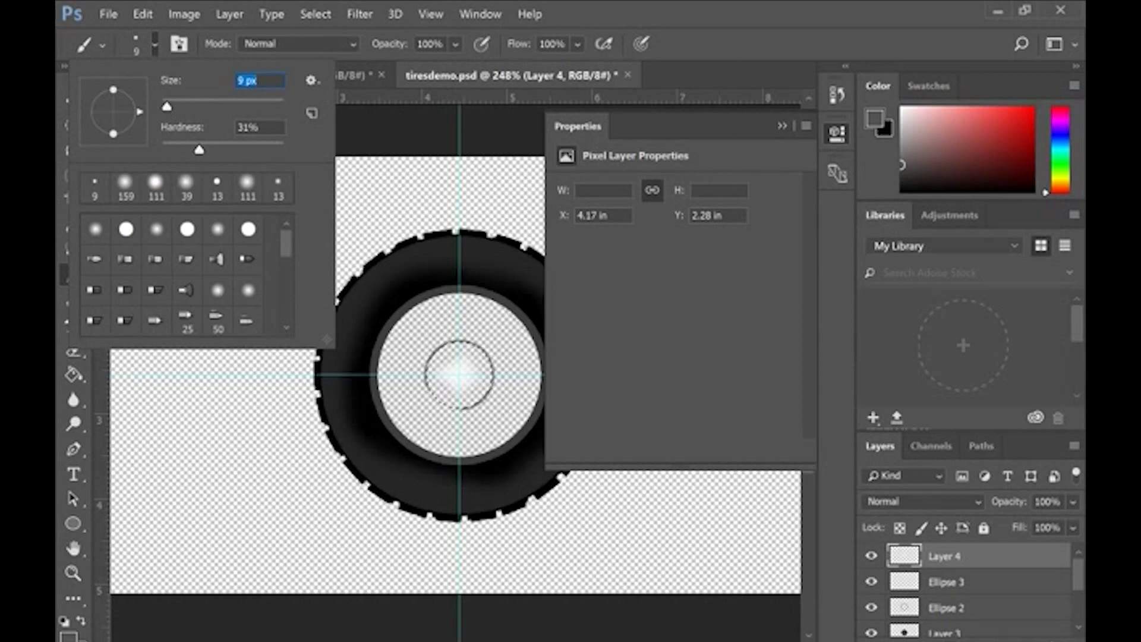
text(4)
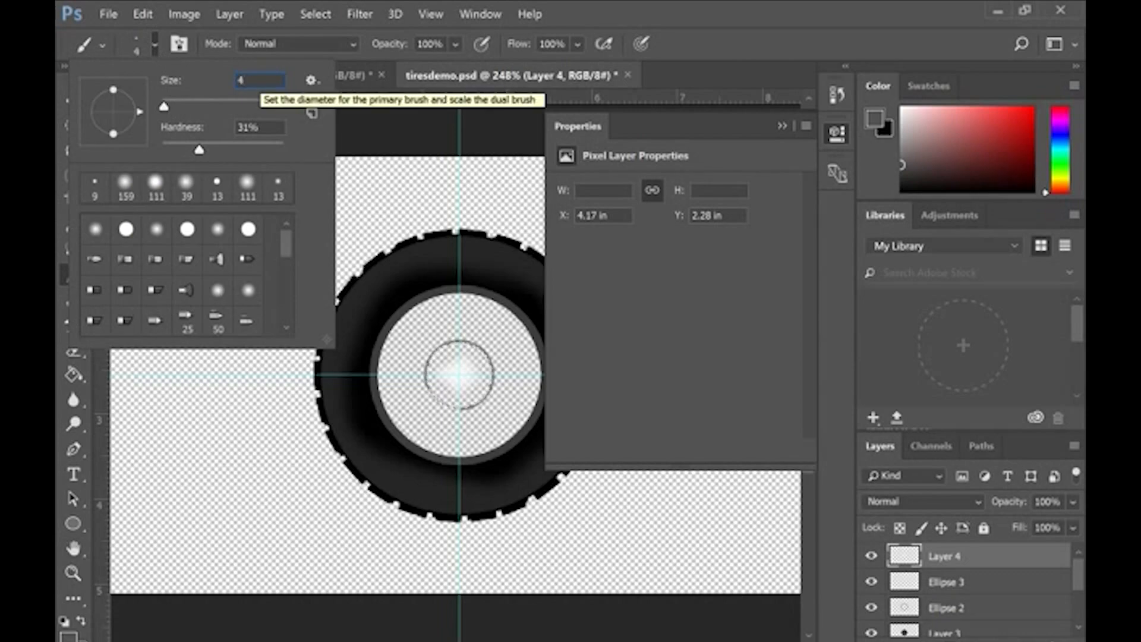
key(Return)
mouse_move(460, 351)
mouse_down()
mouse_move(457, 427)
mouse_move(468, 374)
mouse_move(483, 374)
mouse_move(430, 375)
mouse_up()
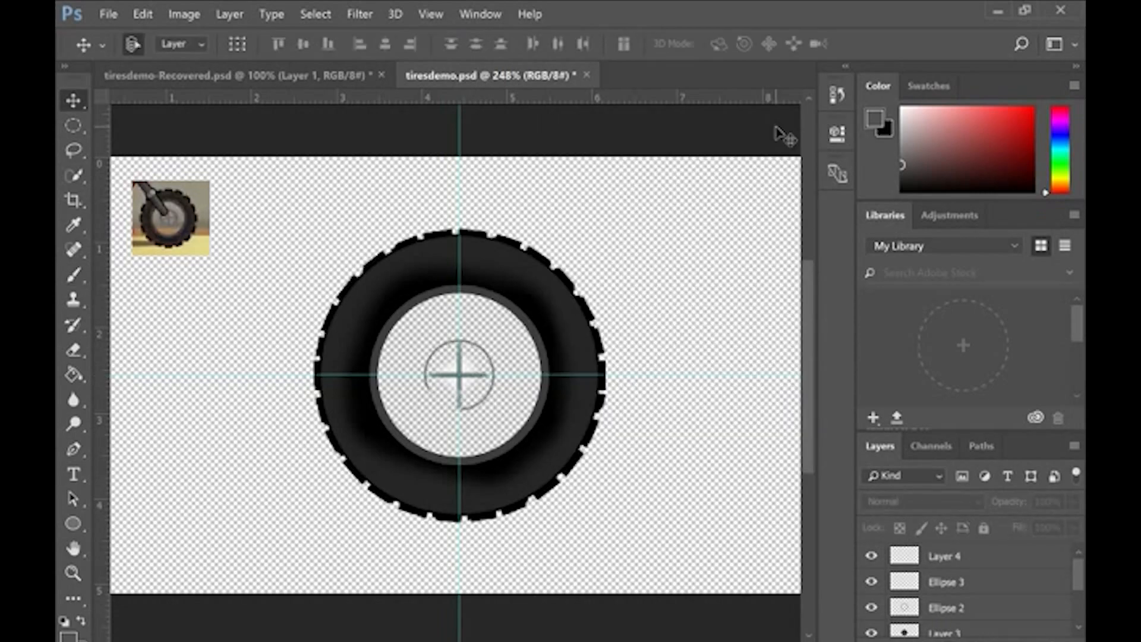
Step: Identify the wheel disc's layer by toggling layer visibility, select Layer 3, and make a circular selection around the disc from the guide intersection
key(m)
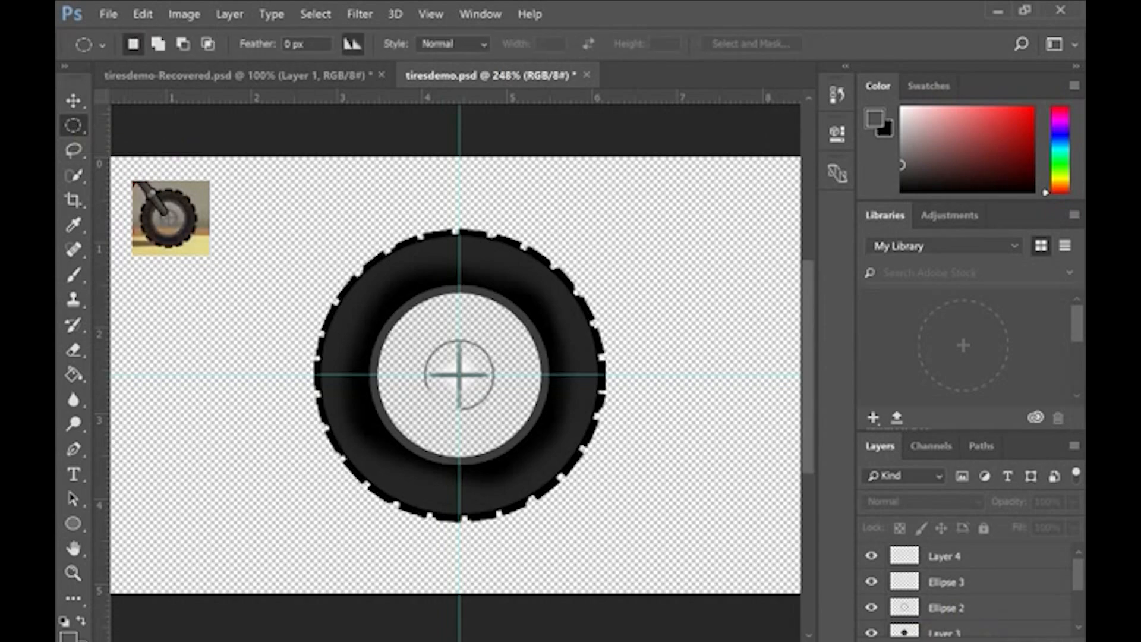
click(905, 607)
click(872, 608)
click(871, 607)
click(871, 581)
click(871, 581)
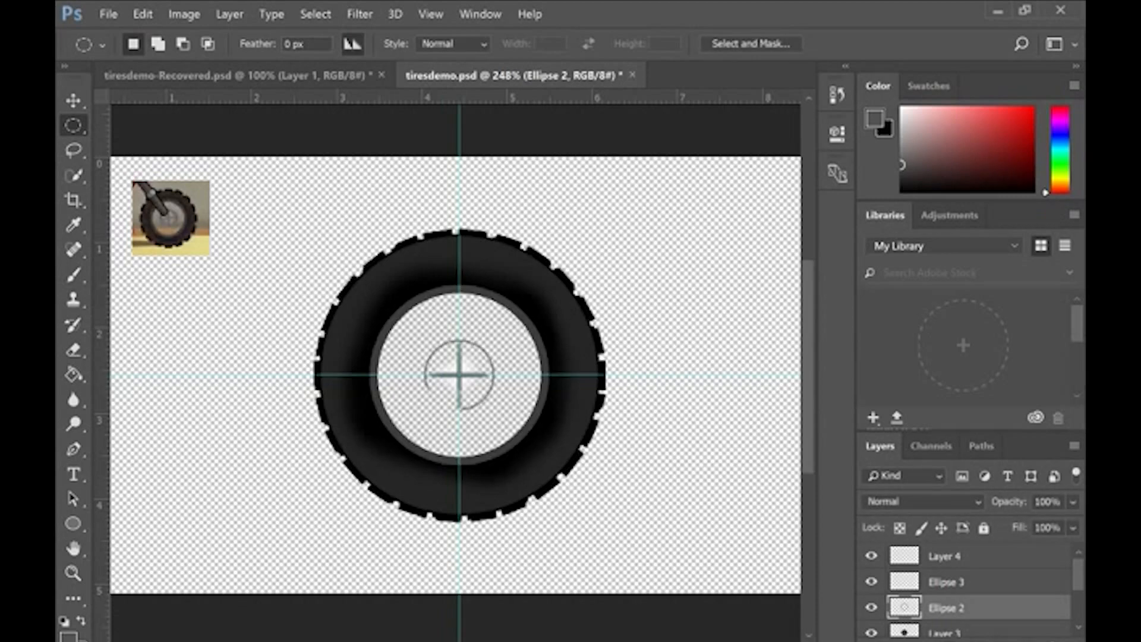
scroll(1062, 596, down, 2)
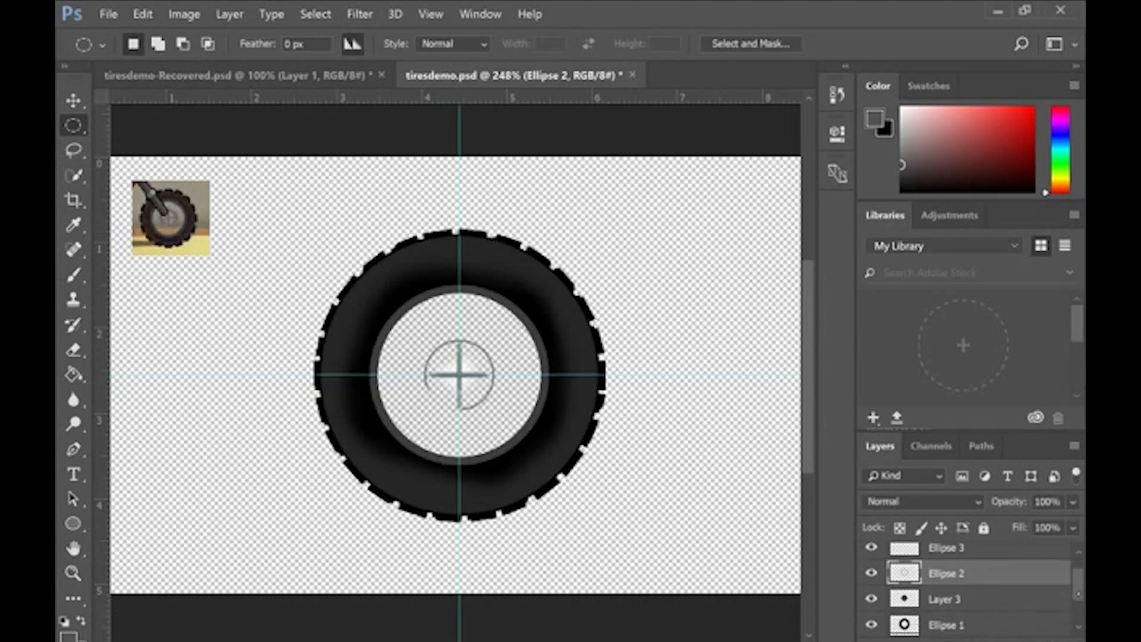
click(872, 599)
click(873, 599)
click(908, 592)
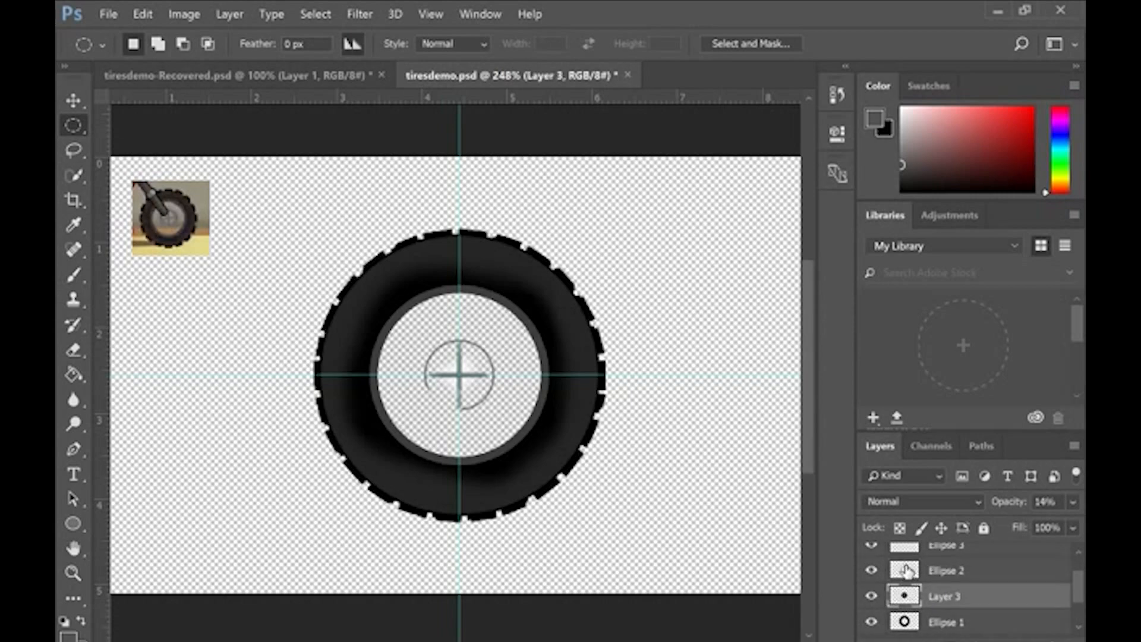
drag(459, 374, 557, 458)
Step: Set the foreground colour to near-white #fdf4f4 and choose a soft 111 px brush with 0% hardness
click(69, 639)
drag(382, 242, 388, 79)
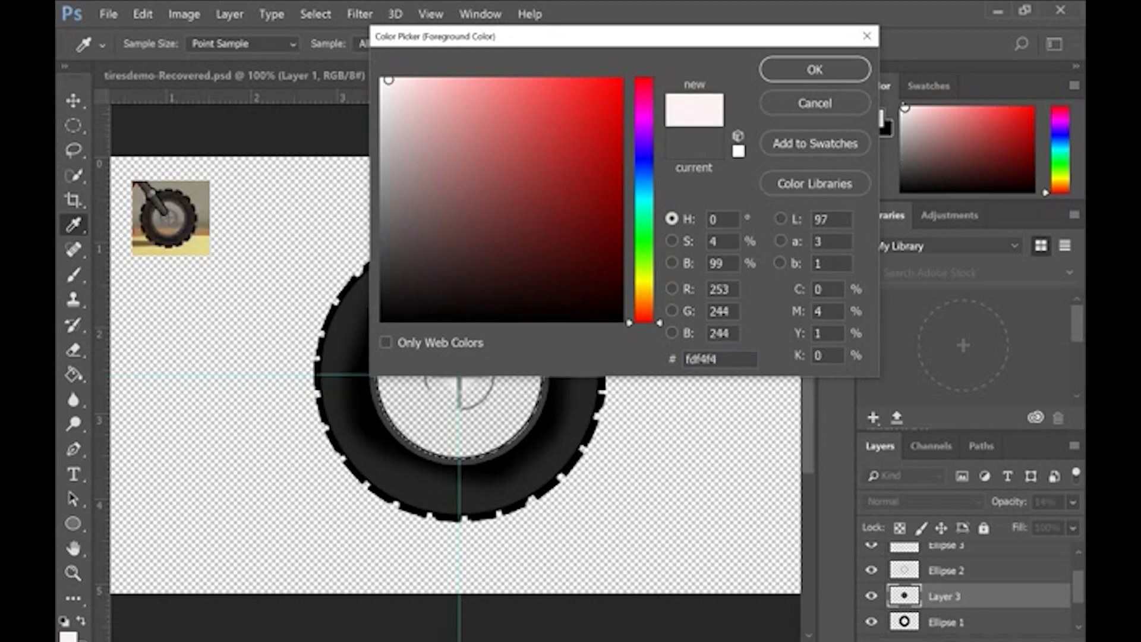
click(815, 69)
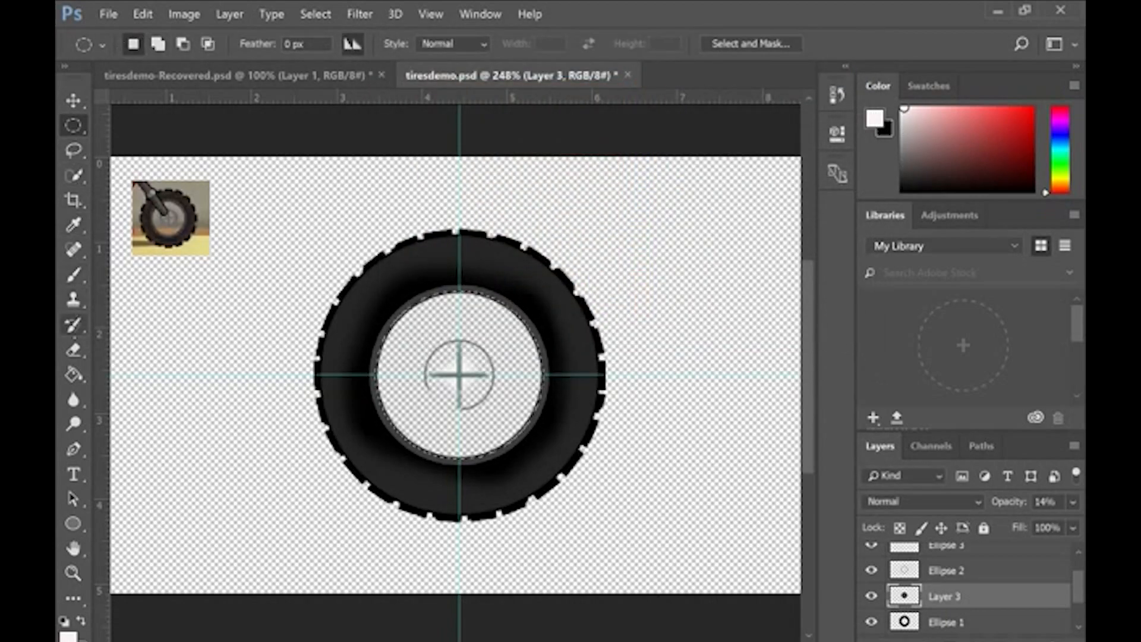
click(74, 274)
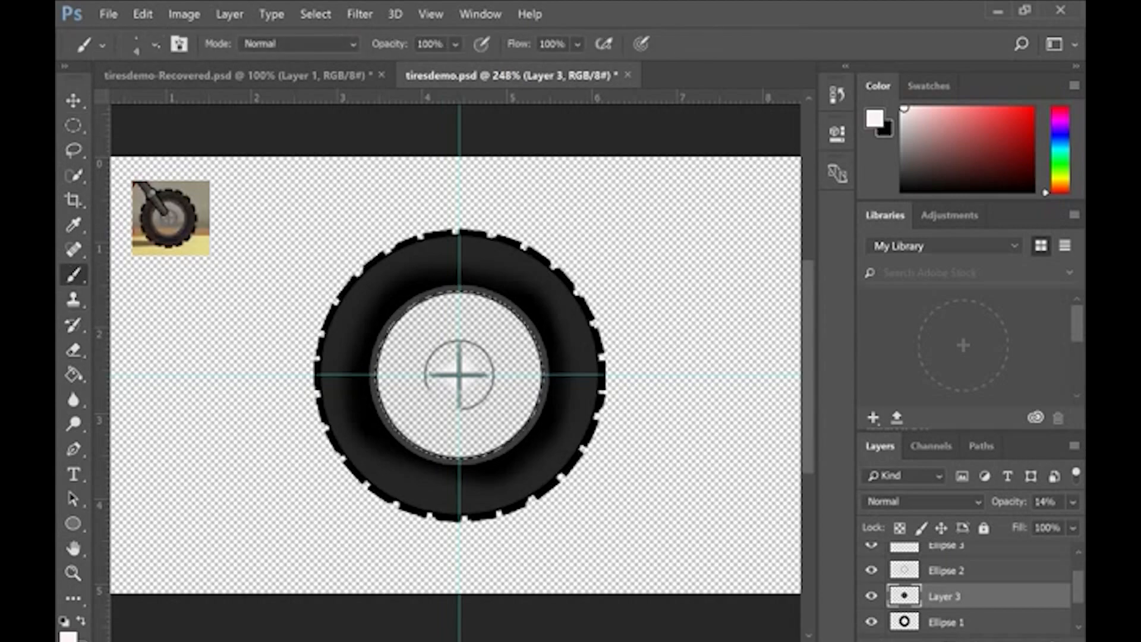
click(155, 45)
drag(164, 106, 256, 106)
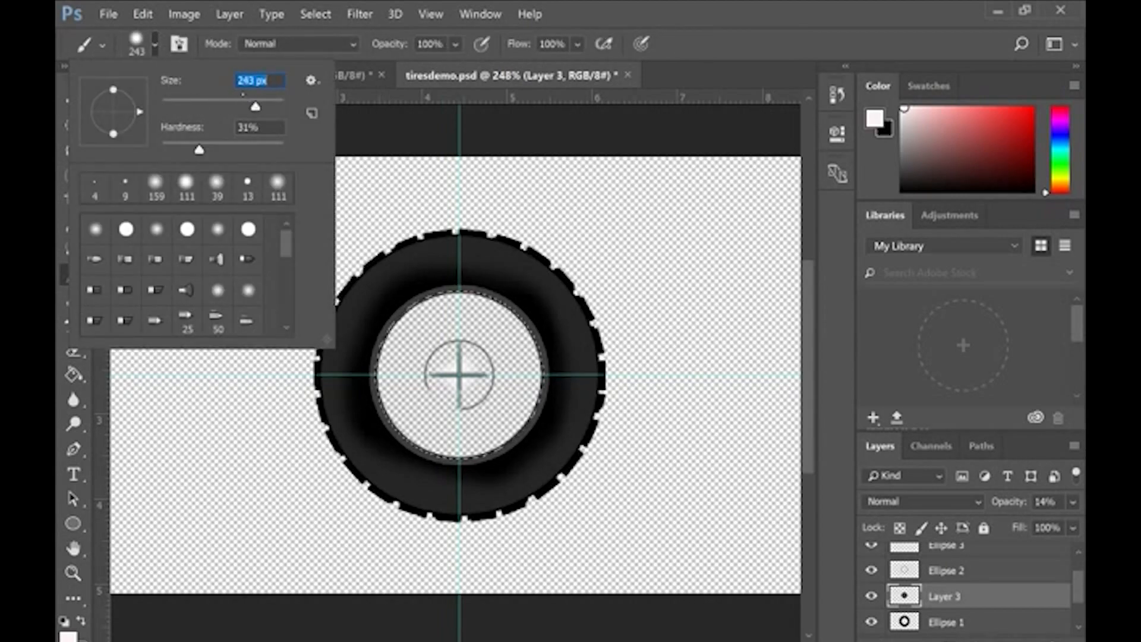
click(279, 186)
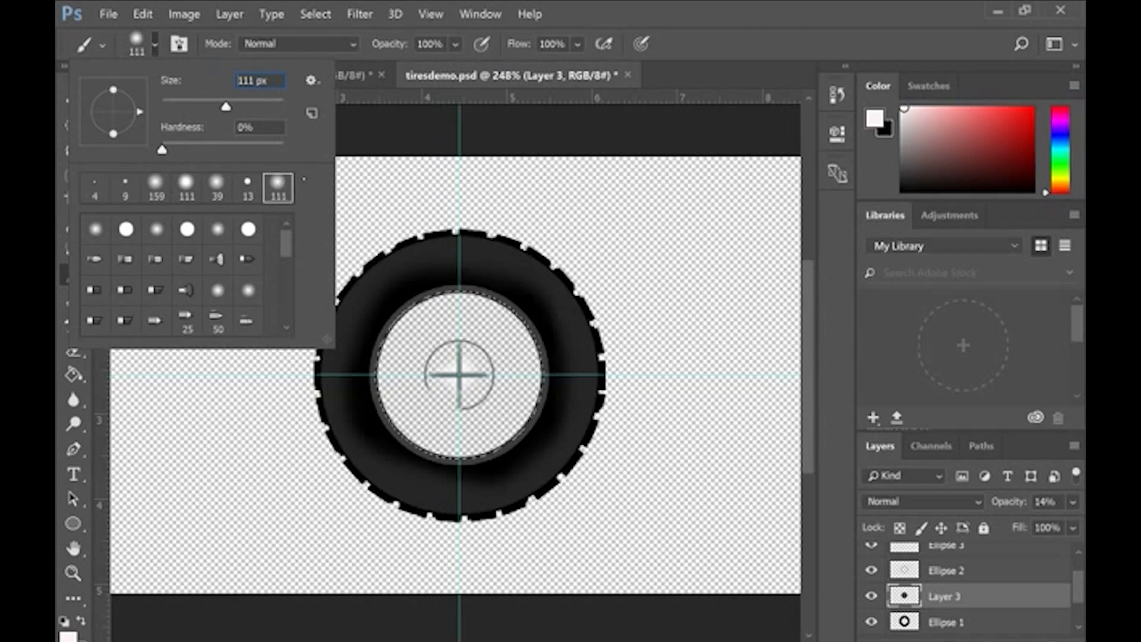
click(384, 205)
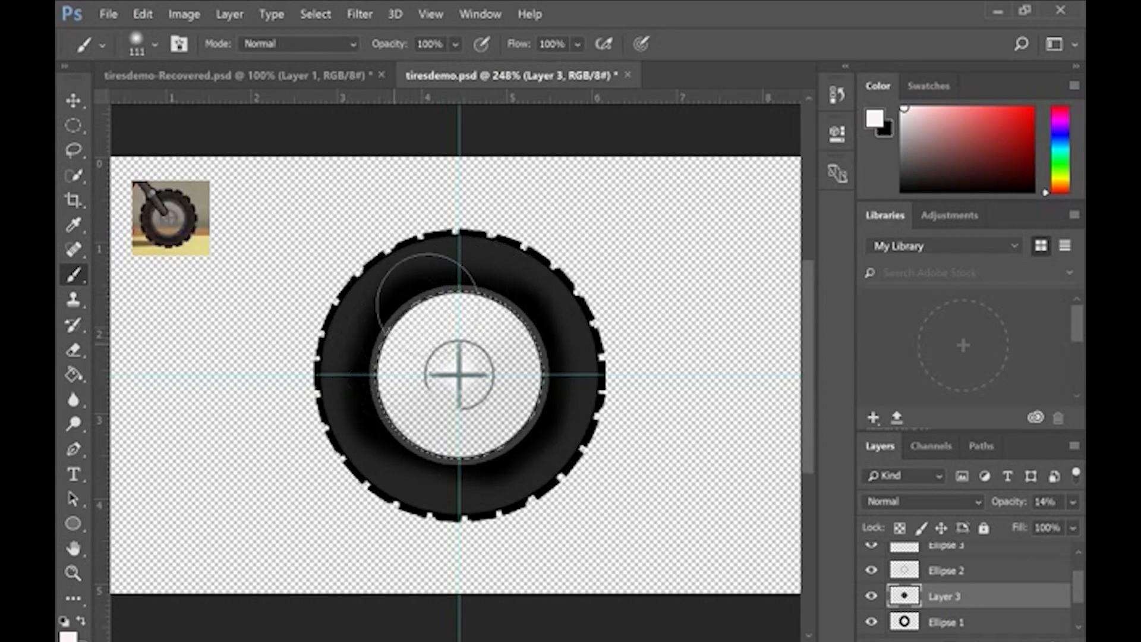
Step: Try painting a broad near-white highlight across the selected disc on Layer 3, checking it at 100% layer opacity
mouse_move(389, 426)
mouse_down()
mouse_move(398, 333)
mouse_move(485, 289)
mouse_move(433, 296)
mouse_move(505, 304)
mouse_move(395, 332)
mouse_move(481, 306)
mouse_up()
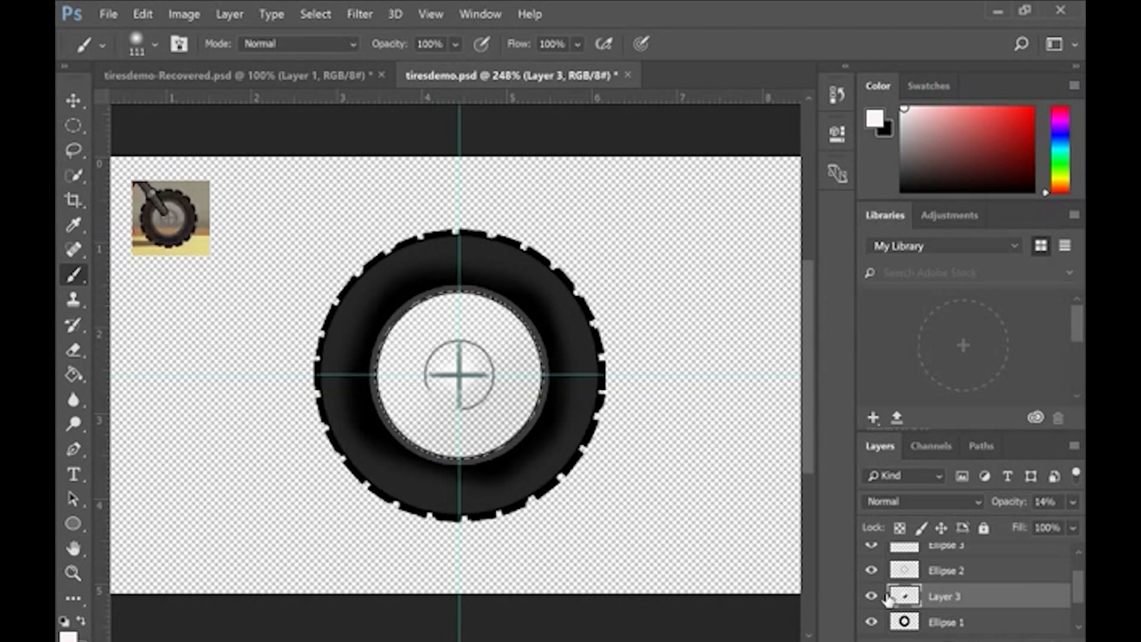
click(1073, 502)
drag(996, 526, 1071, 526)
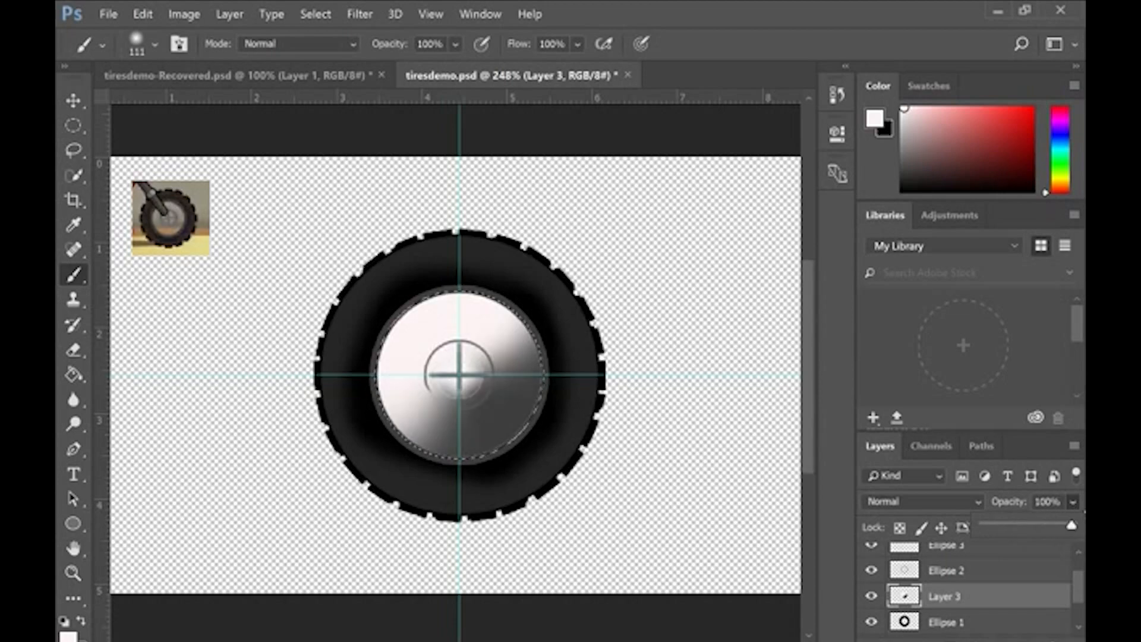
key(Escape)
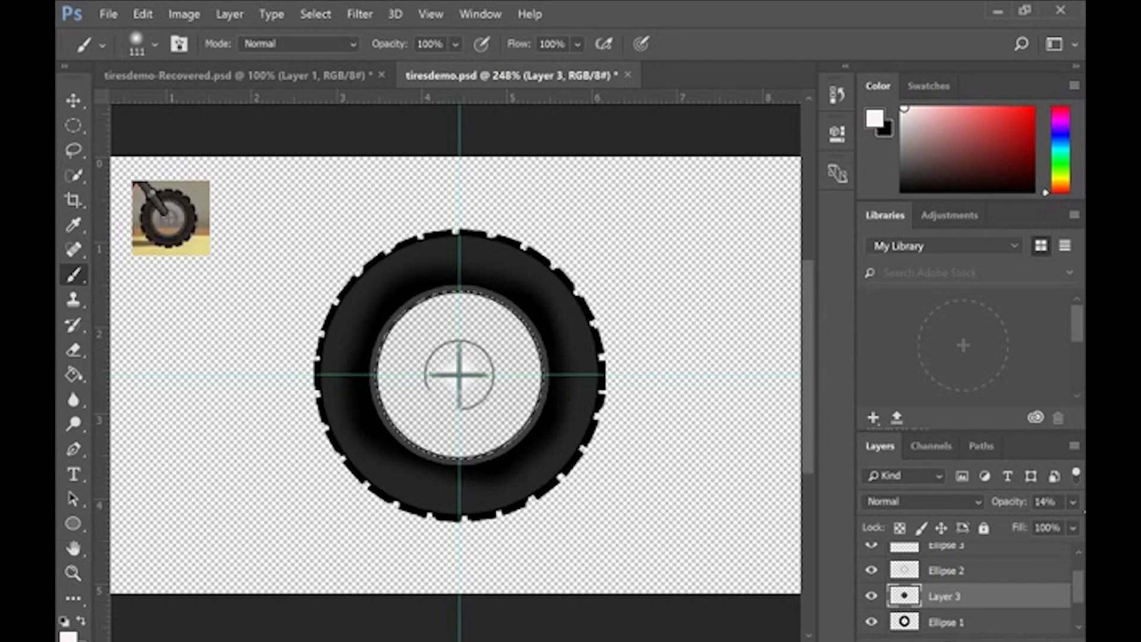
Step: Raise Layer 3's opacity to 100% and paint a soft near-white highlight along the disc's upper-left edge
click(1073, 501)
drag(996, 525, 1071, 525)
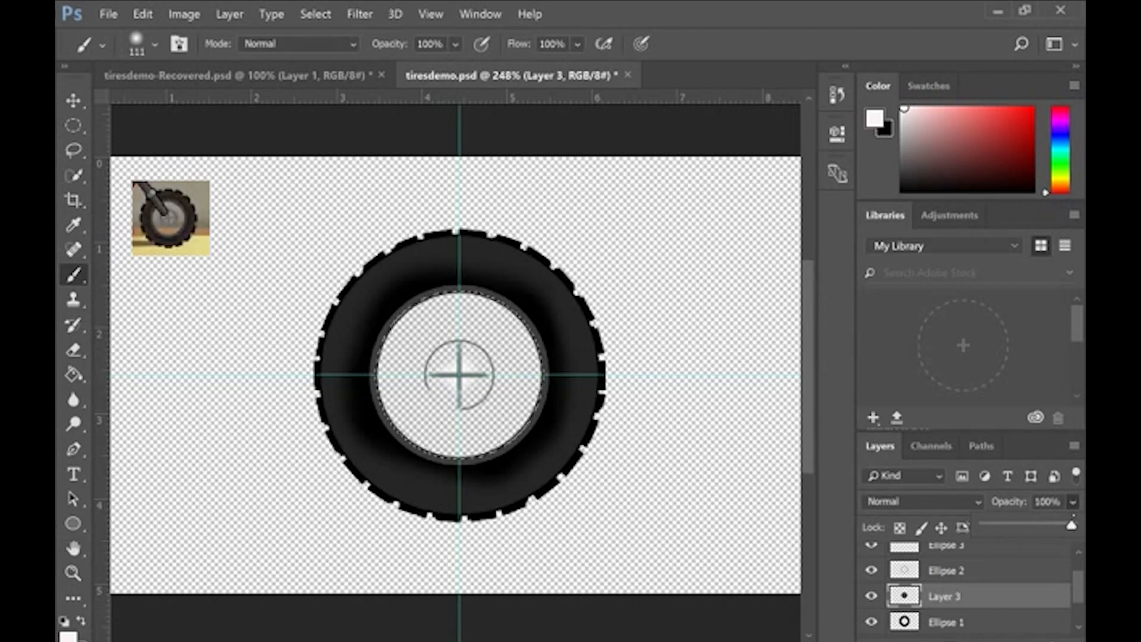
click(416, 295)
mouse_move(379, 306)
mouse_down()
mouse_move(466, 250)
mouse_move(400, 286)
mouse_move(479, 262)
mouse_move(390, 291)
mouse_move(368, 417)
mouse_move(382, 312)
mouse_up()
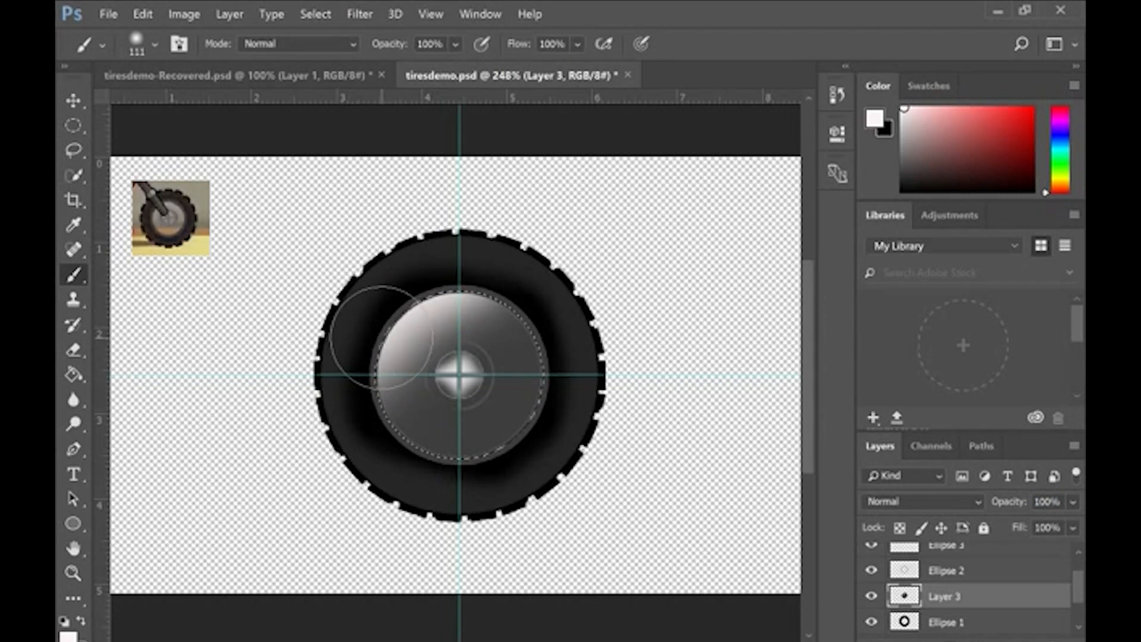
Step: Lower Layer 3's opacity to 20%
click(1073, 528)
drag(1071, 526, 995, 526)
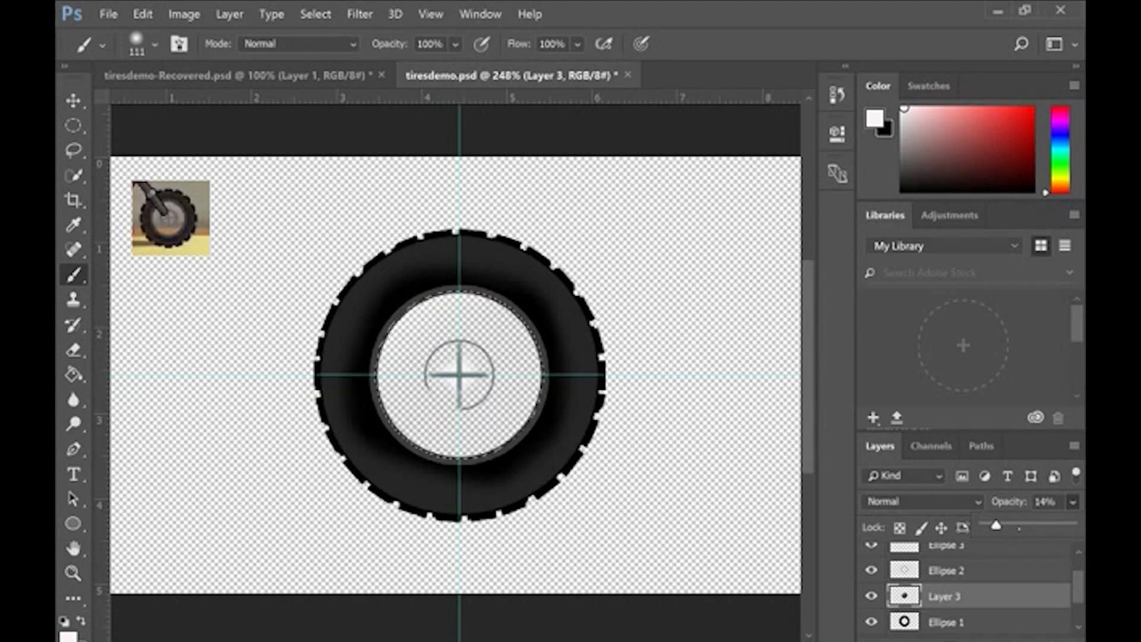
drag(997, 525, 1001, 525)
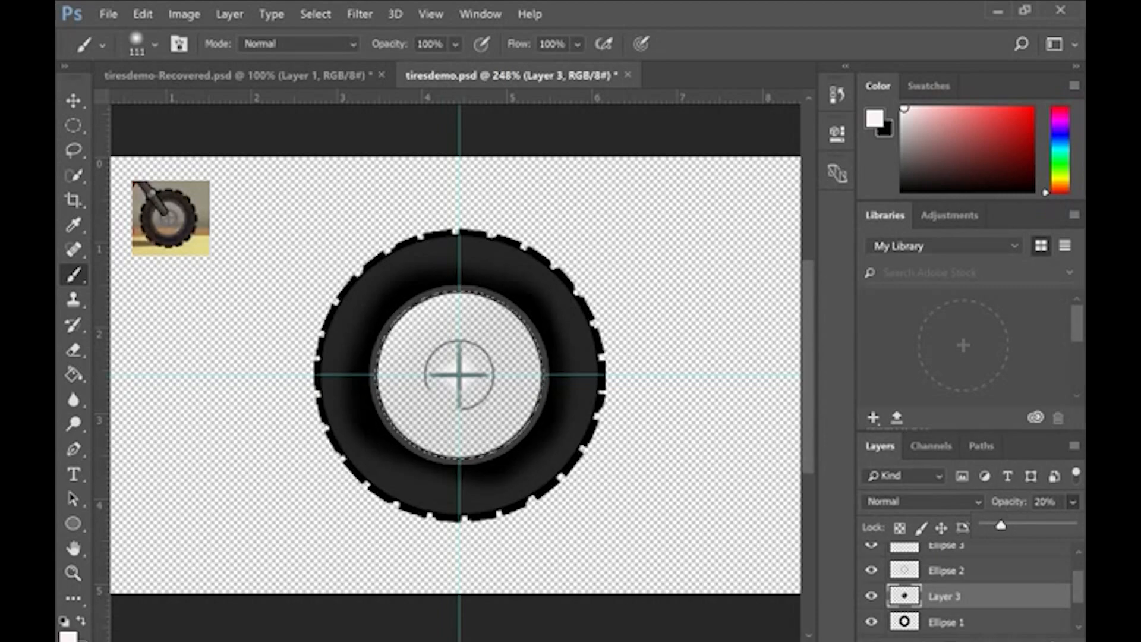